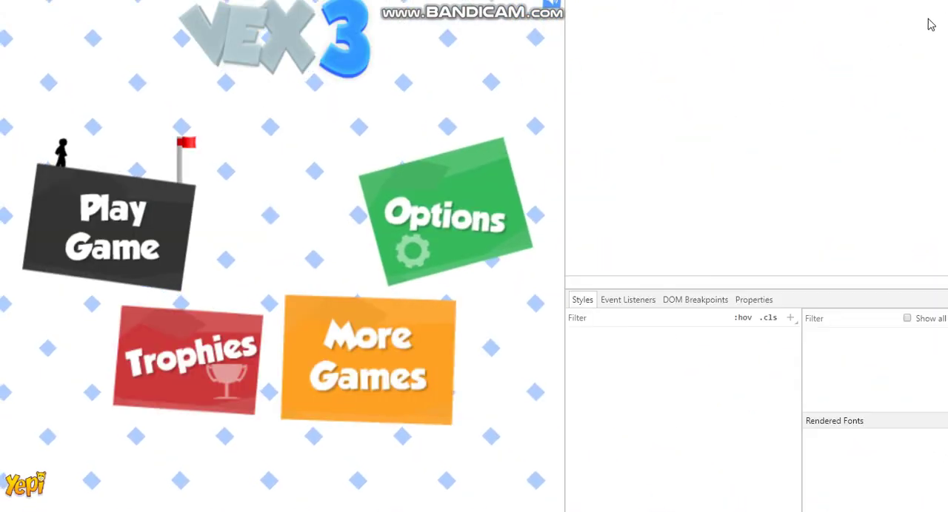
# Step: Expand the body node, show the Console drawer under the inspector, and exit fullscreen
pyautogui.press('Right')
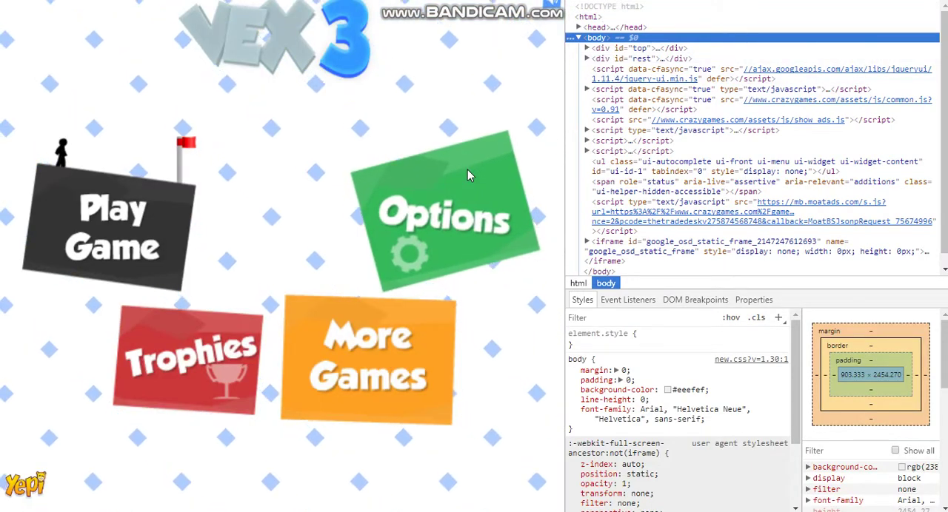
pyautogui.press('Escape')
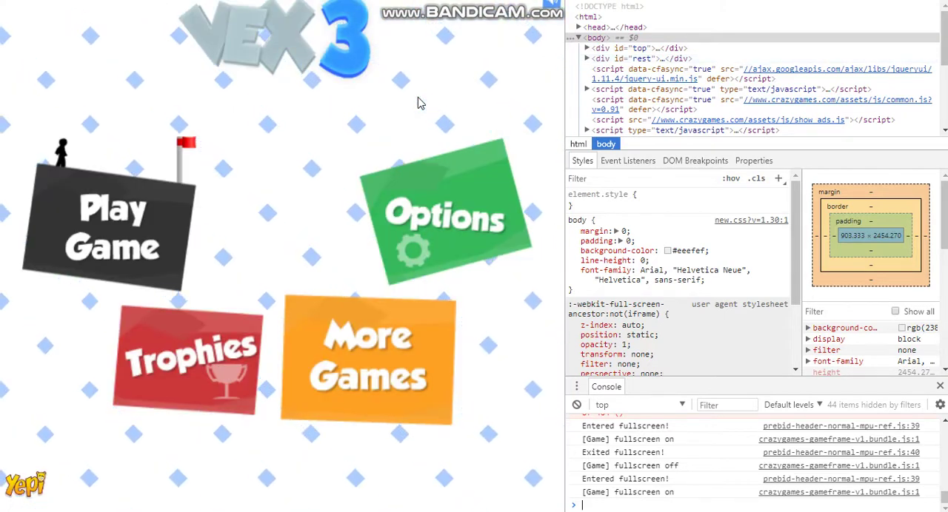
pyautogui.press('Escape')
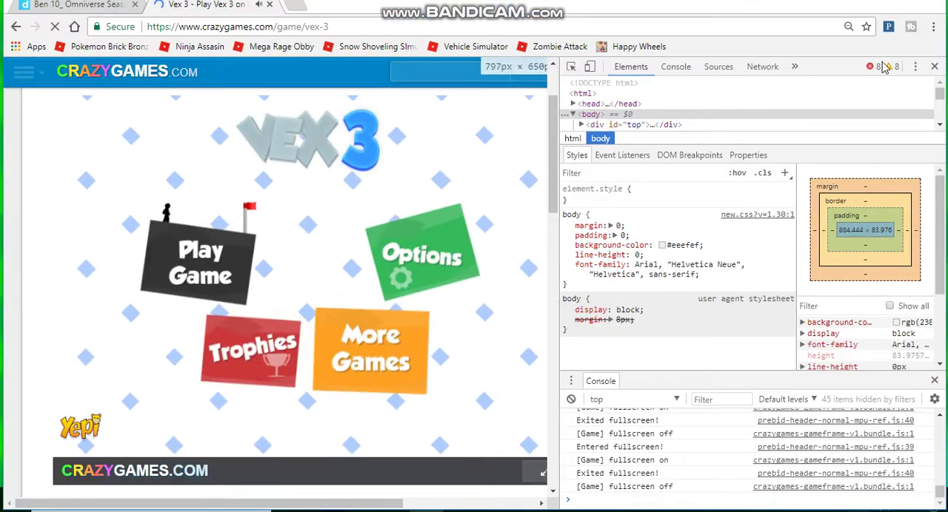
# Step: Close DevTools, switch Vex 3 to fullscreen, and choose Play Game from the main menu
pyautogui.click(935, 68)
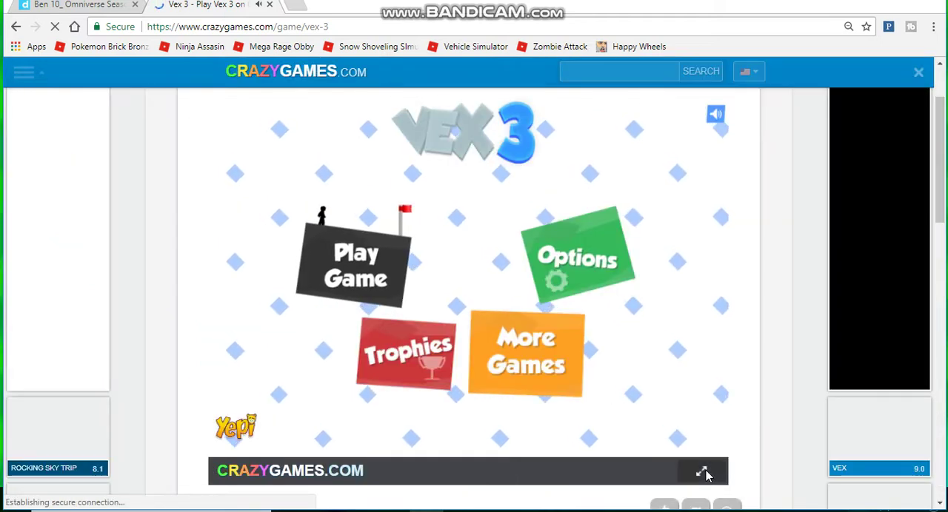
pyautogui.click(702, 473)
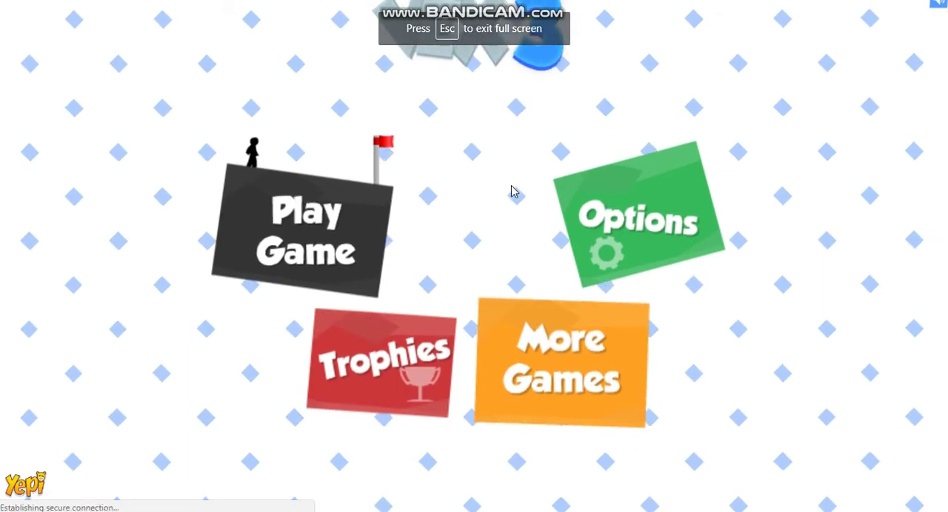
pyautogui.click(306, 248)
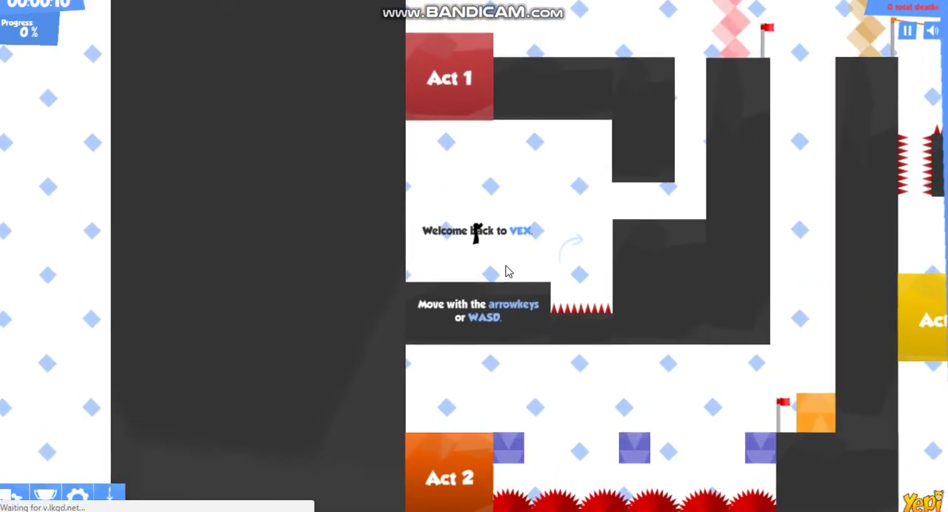
# Step: Run right past the spikes and wall-jump onto the hub shaft's right wall
pyautogui.press('Right')
pyautogui.press('Up')
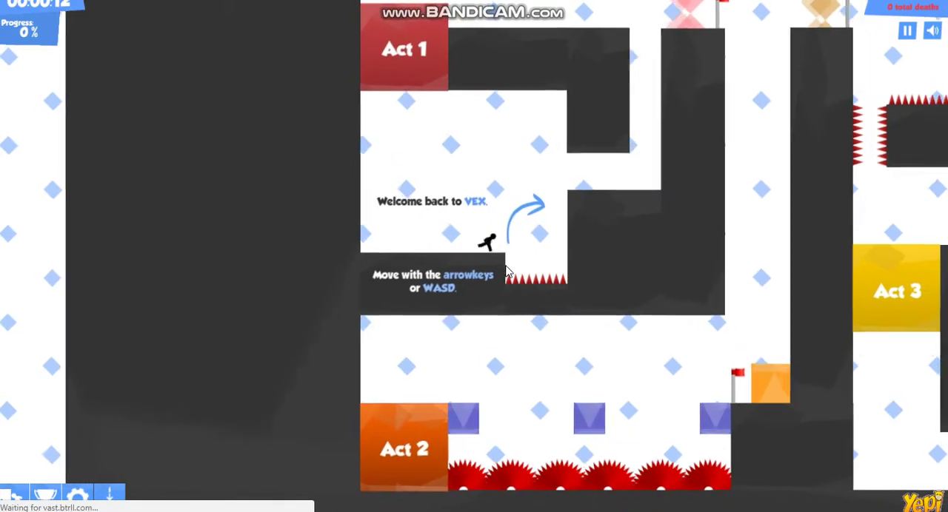
pyautogui.press('Right')
pyautogui.press('Up')
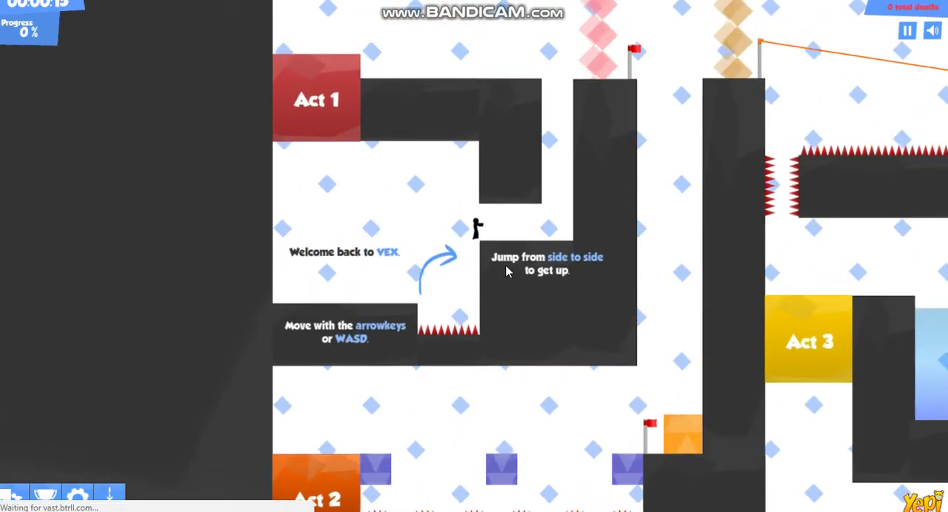
pyautogui.press('Left')
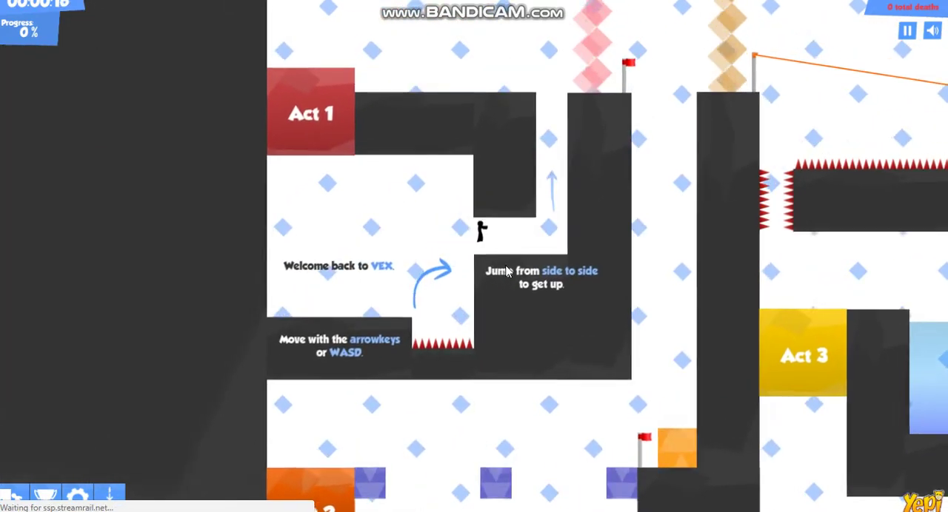
pyautogui.press('Up')
pyautogui.press('Up')
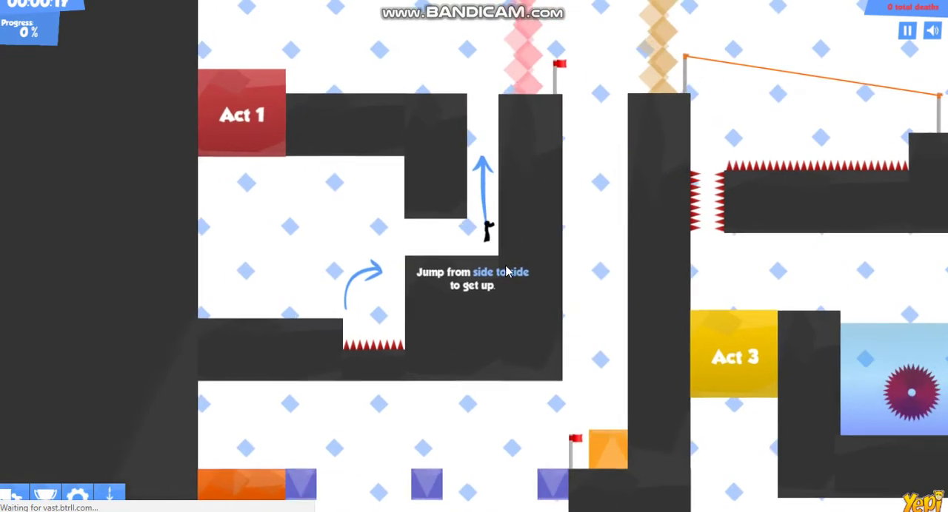
# Step: Wall-jump up the shaft to its top ledge
pyautogui.press('Up')
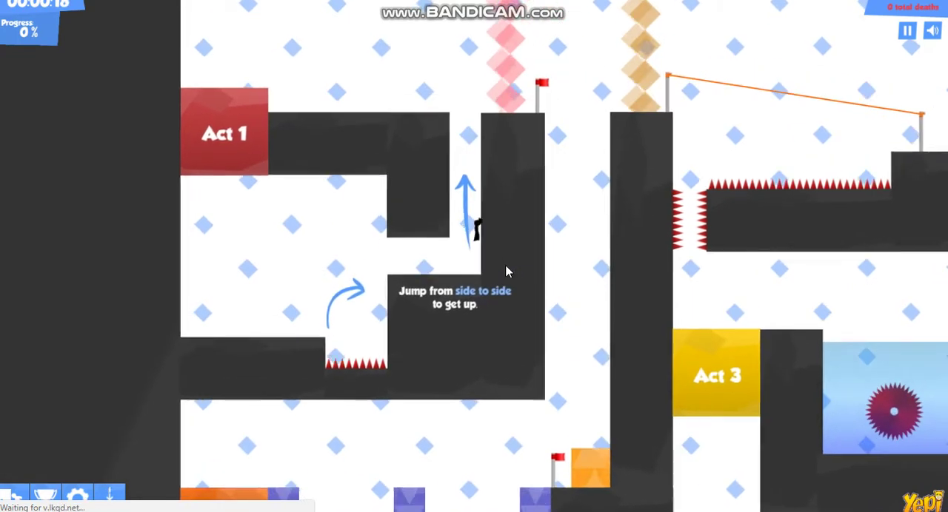
pyautogui.press('Left')
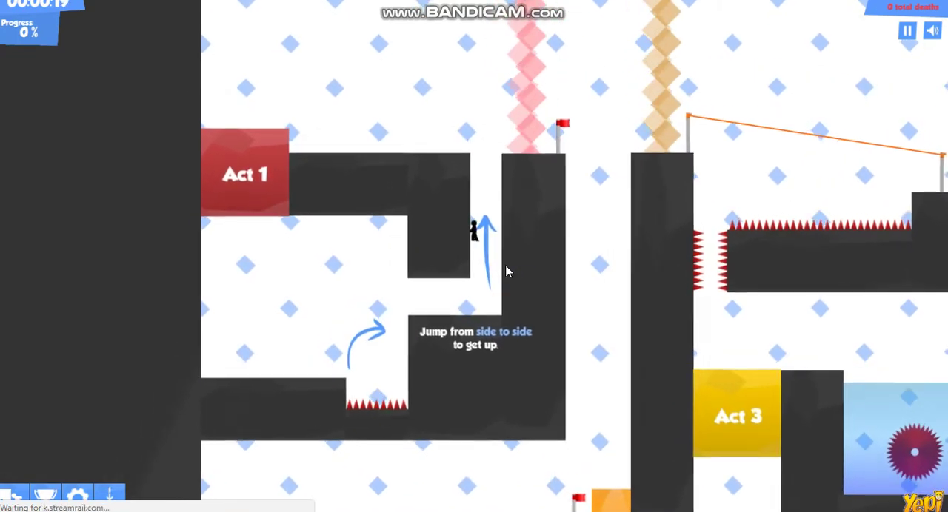
pyautogui.press('Up')
pyautogui.press('Right')
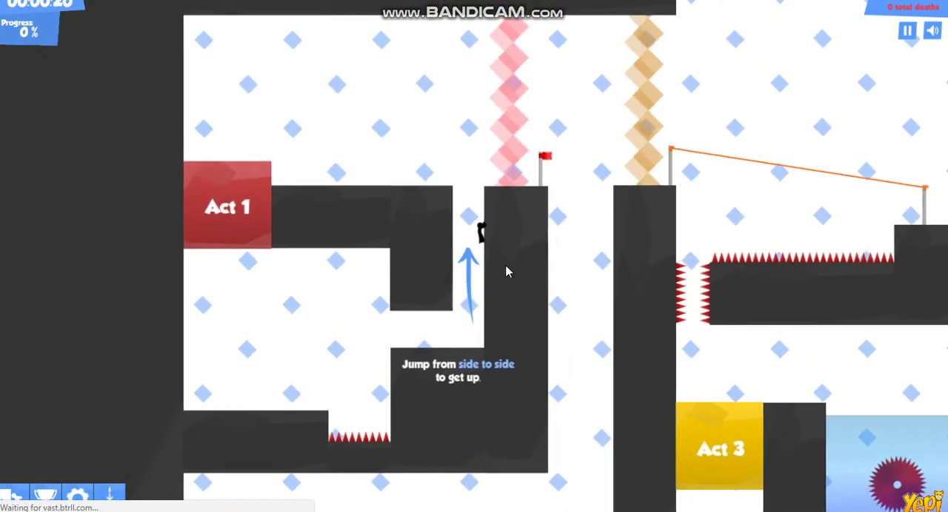
pyautogui.press('Up')
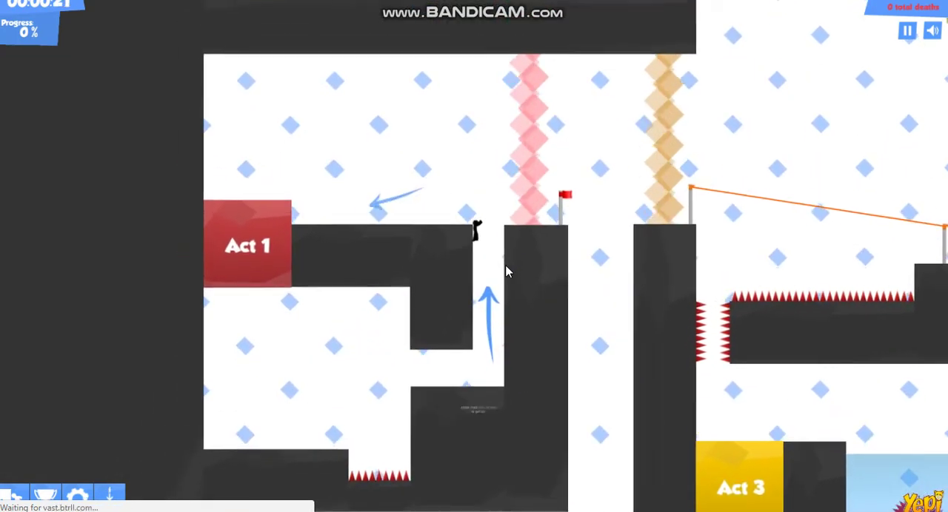
# Step: Jump the gap toward the flag and land on the Act 1 block
pyautogui.press('Right')
pyautogui.press('Up')
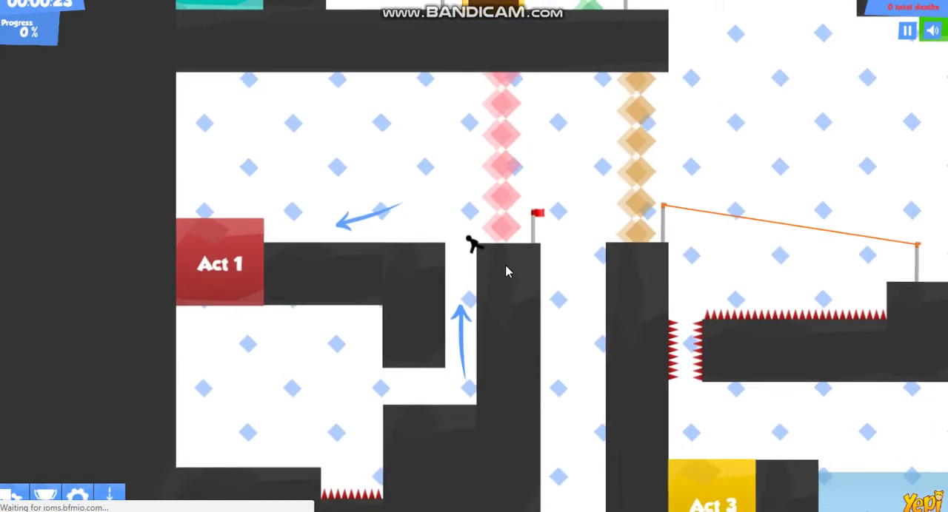
pyautogui.press('Left')
pyautogui.press('Up')
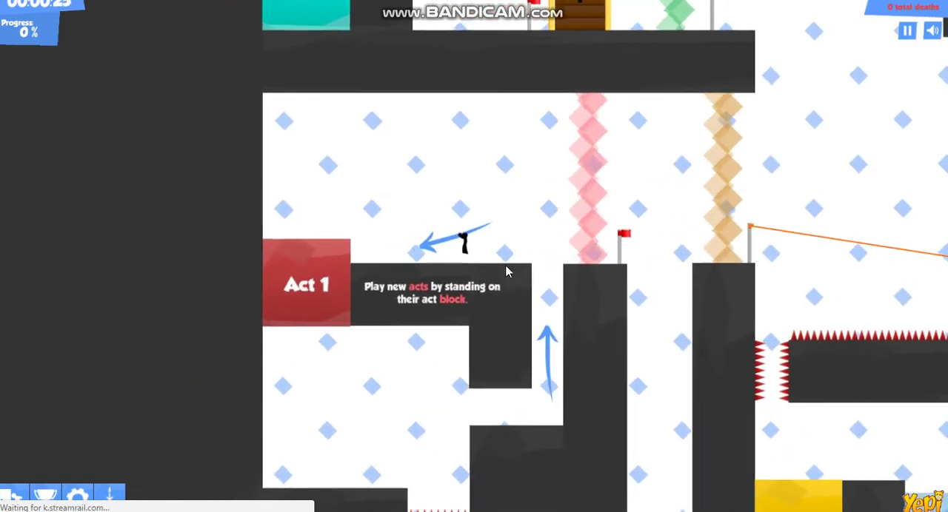
pyautogui.press('Left')
pyautogui.press('Up')
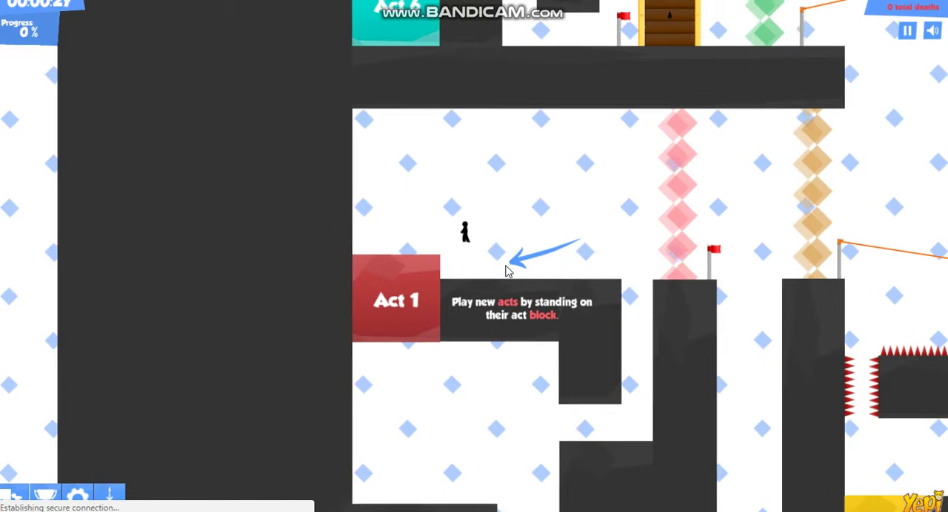
pyautogui.press('Left')
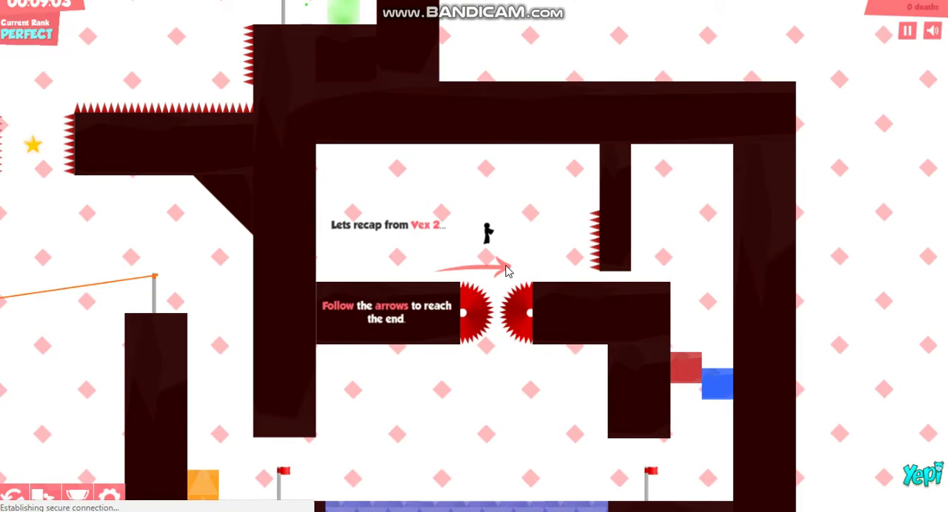
# Step: Jump the twin saw blades, slide under the ceiling, and reach the checkpoint flag
pyautogui.press('Right')
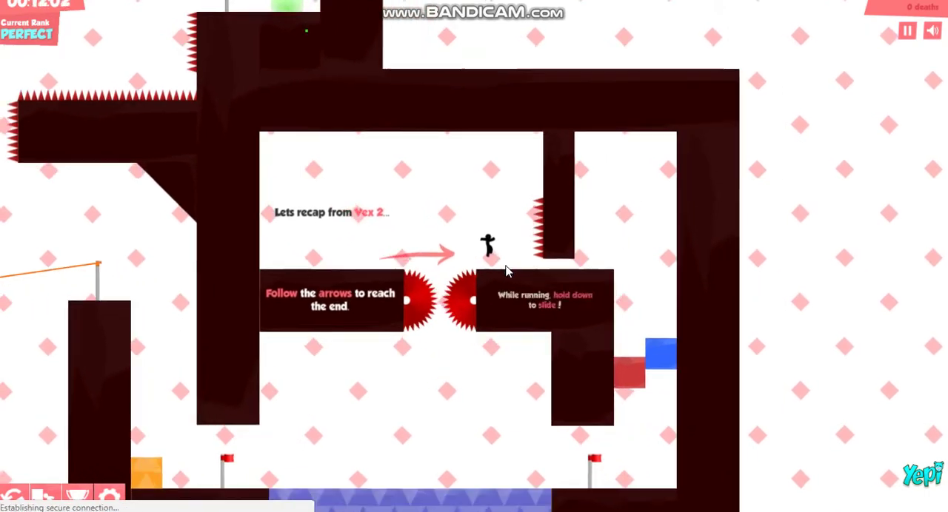
pyautogui.press('Down')
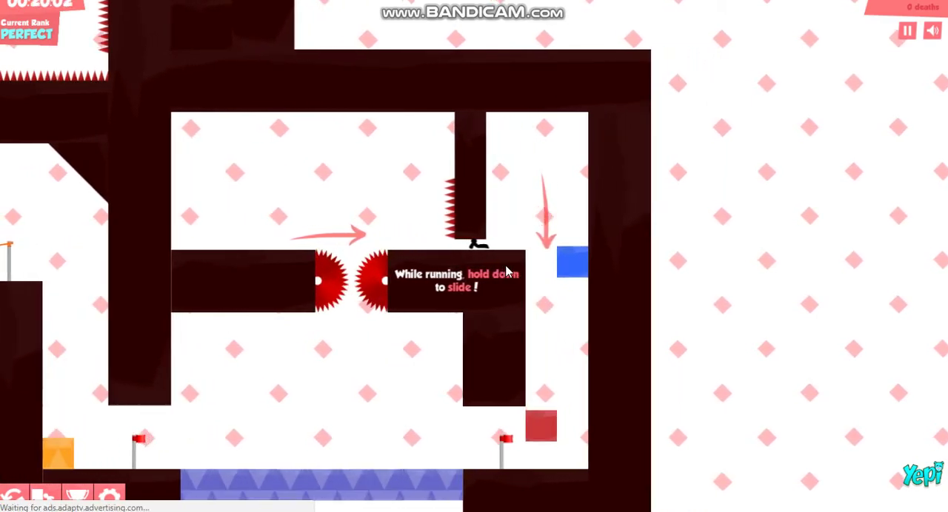
pyautogui.press('Right')
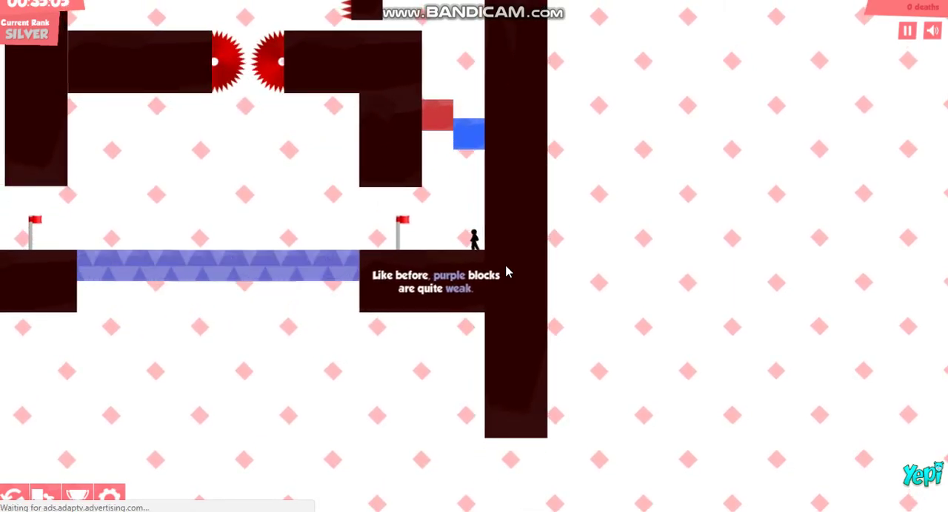
pyautogui.press('Left')
pyautogui.press('Left')
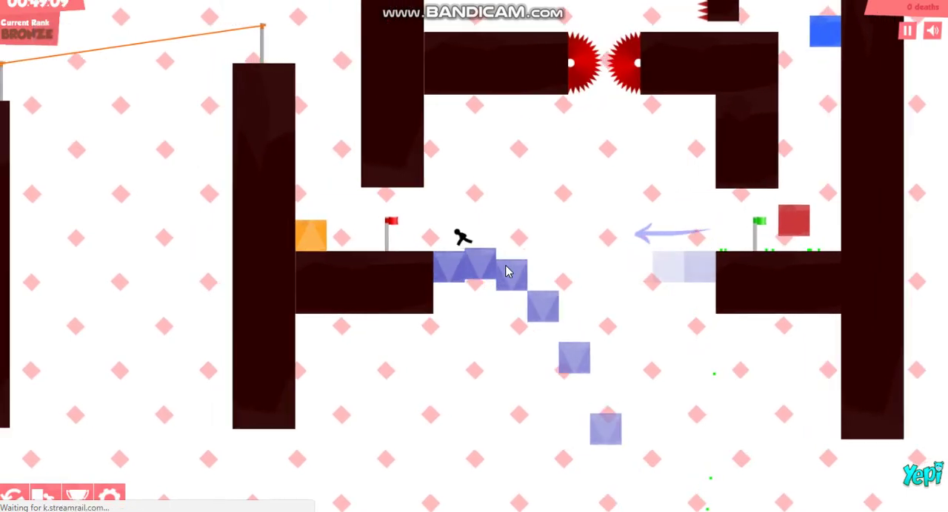
# Step: Bounce off orange blocks and jump the saw gap to the next checkpoint
pyautogui.press('Left')
pyautogui.press('Left')
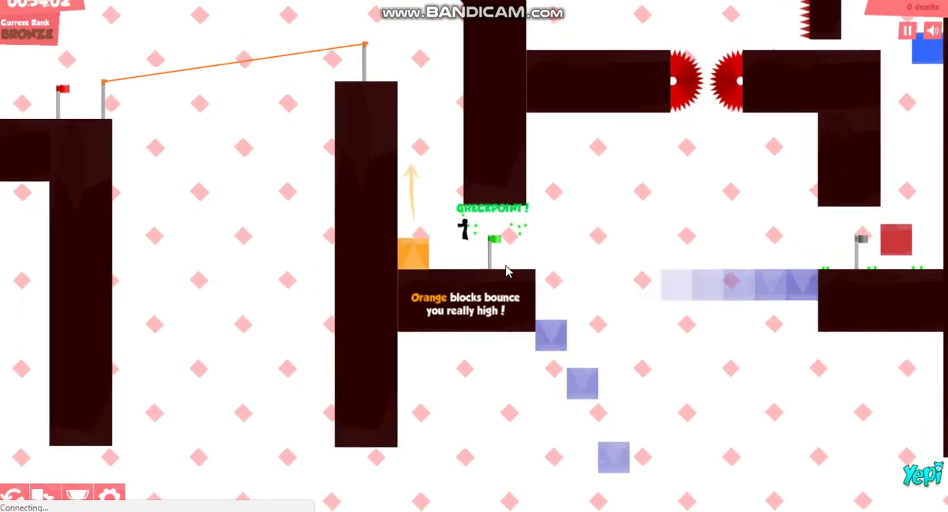
pyautogui.press('Left')
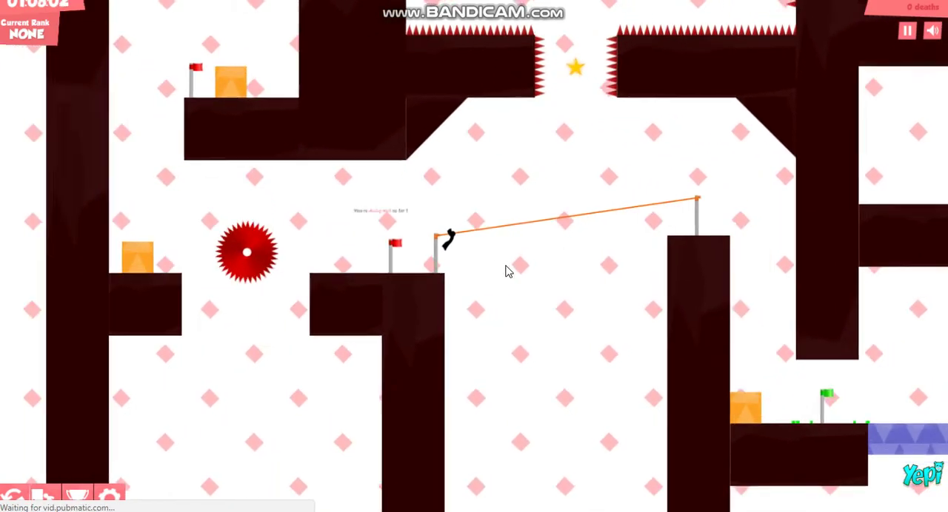
pyautogui.press('Left')
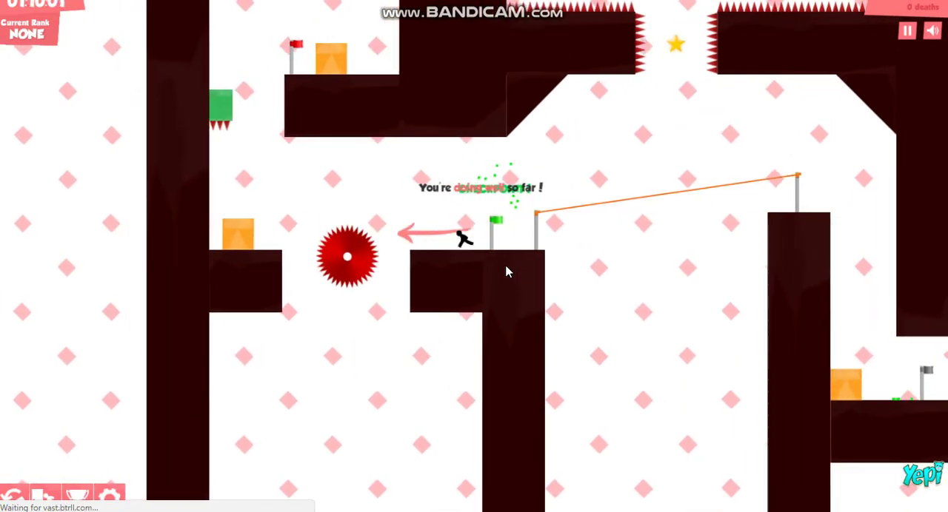
pyautogui.press('Up')
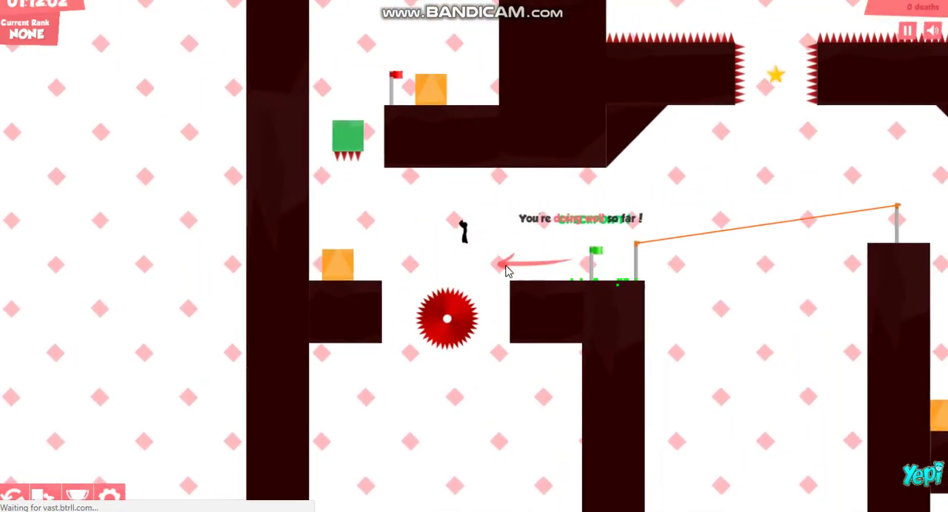
pyautogui.press('Left')
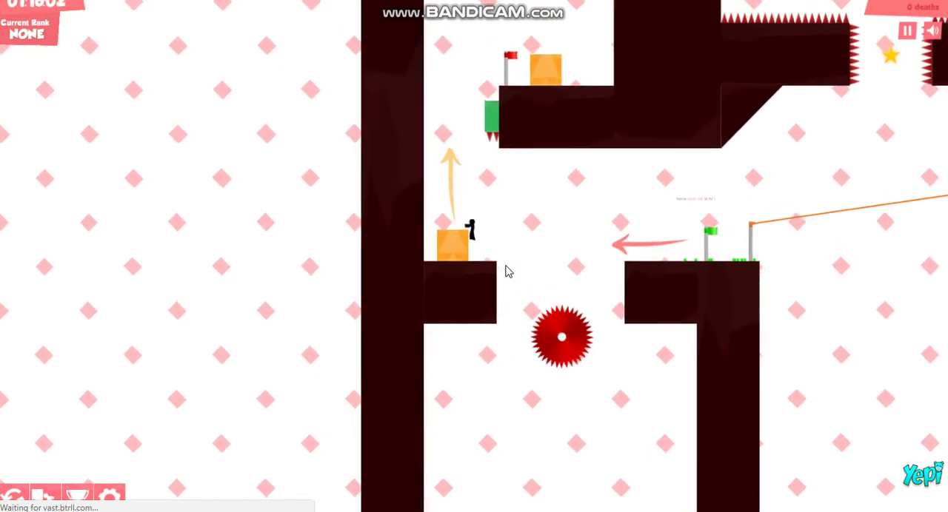
pyautogui.press('Up')
pyautogui.press('Up')
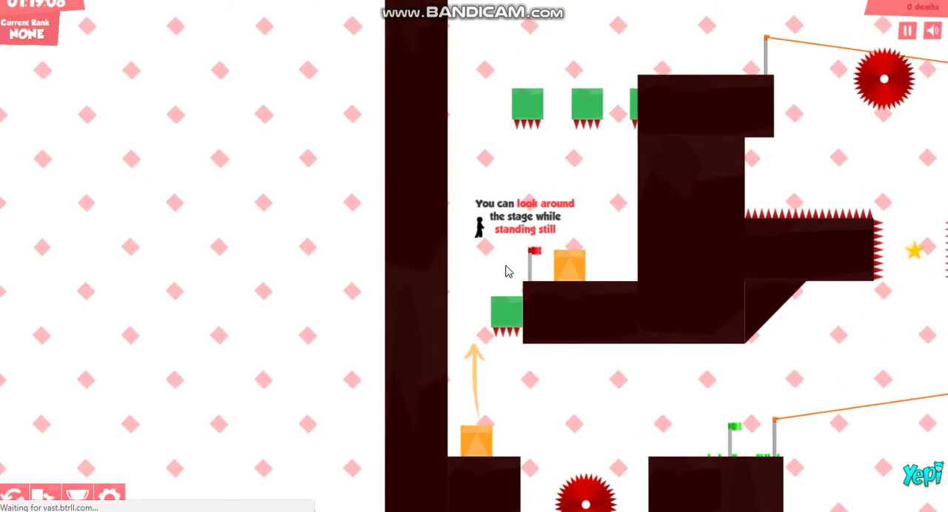
pyautogui.press('Right')
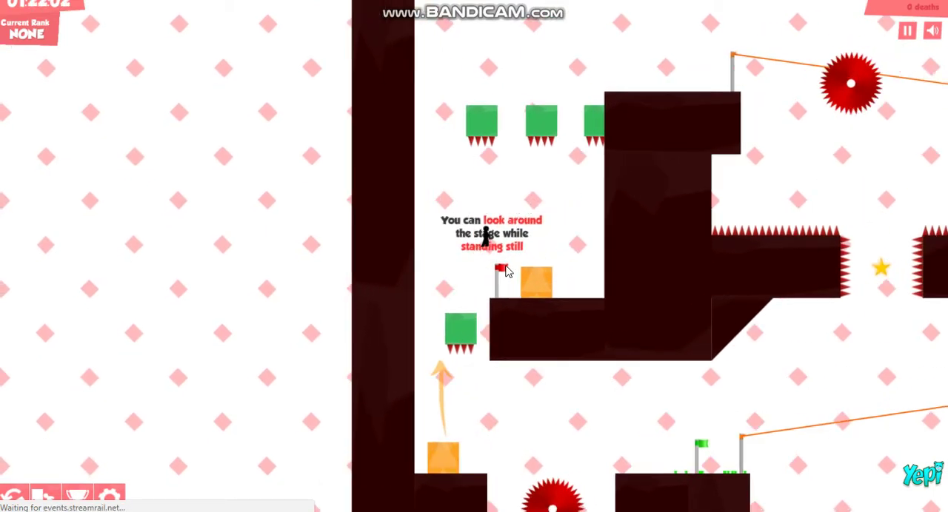
# Step: Climb past the green spiked blocks and ride the zipline to the finish
pyautogui.press('Up')
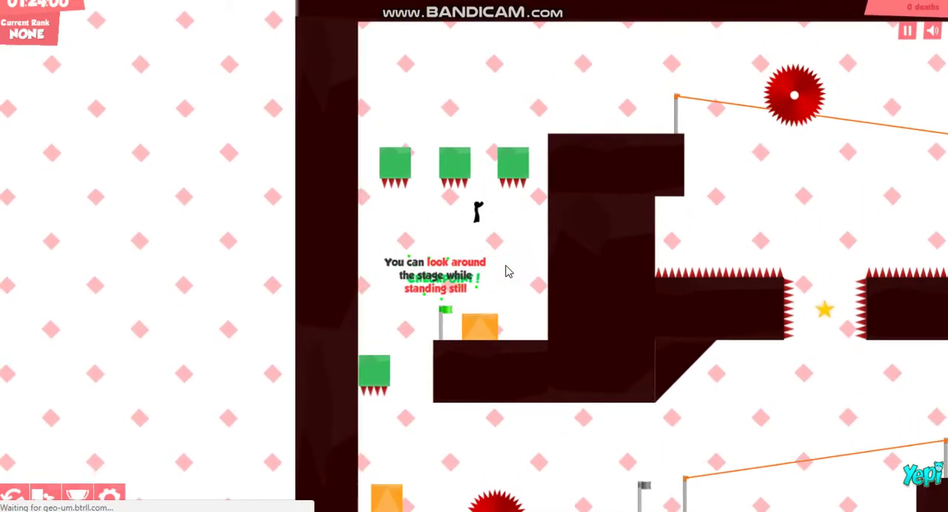
pyautogui.press('Up')
pyautogui.press('Right')
pyautogui.press('Right')
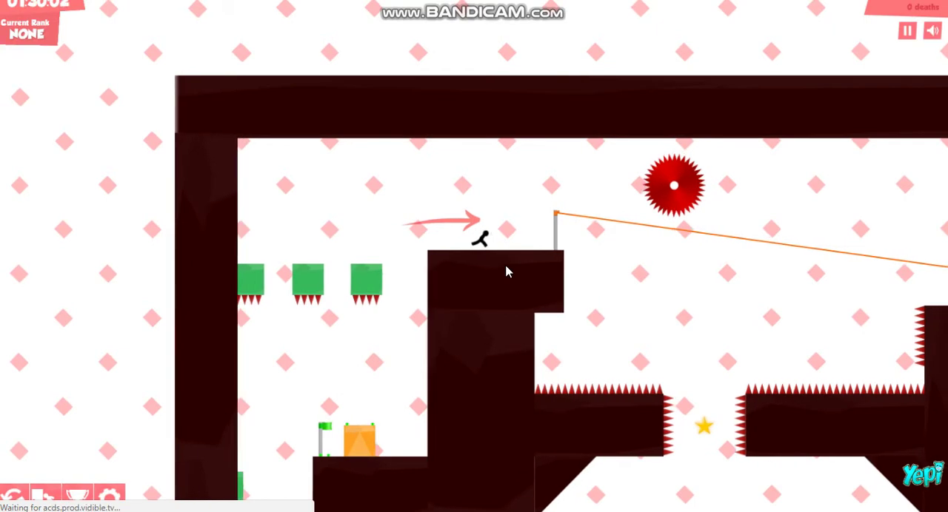
pyautogui.press('Right')
pyautogui.press('Up')
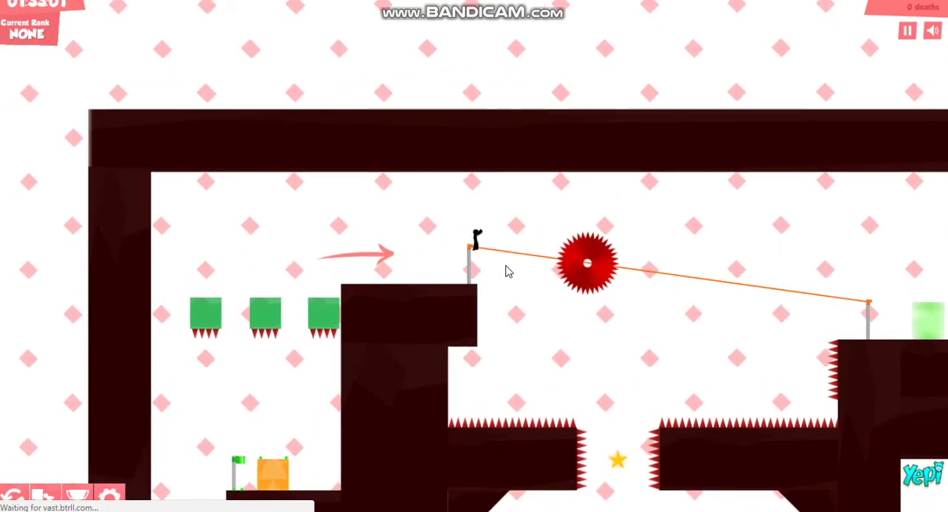
pyautogui.press('Down')
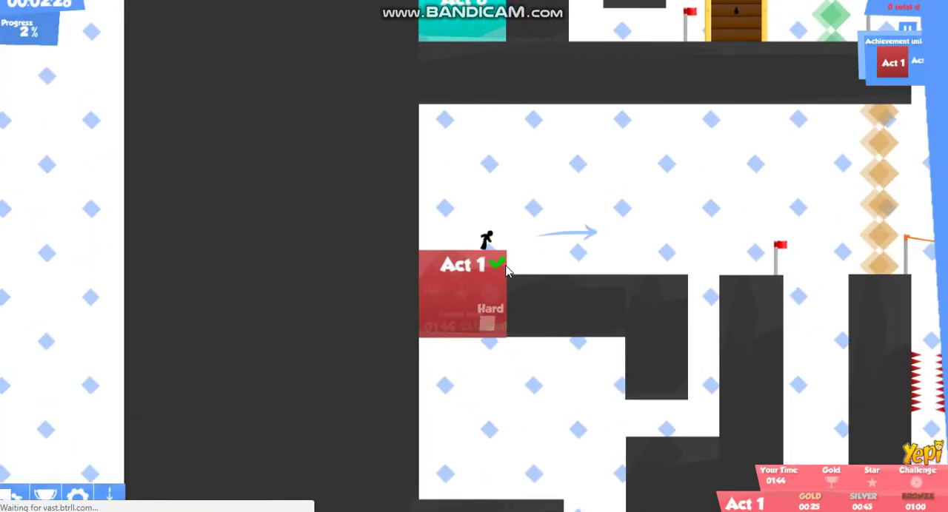
# Step: Cross the hub from Act 1 to the flag pillar checkpoint and wall-jump back up
pyautogui.press('Right')
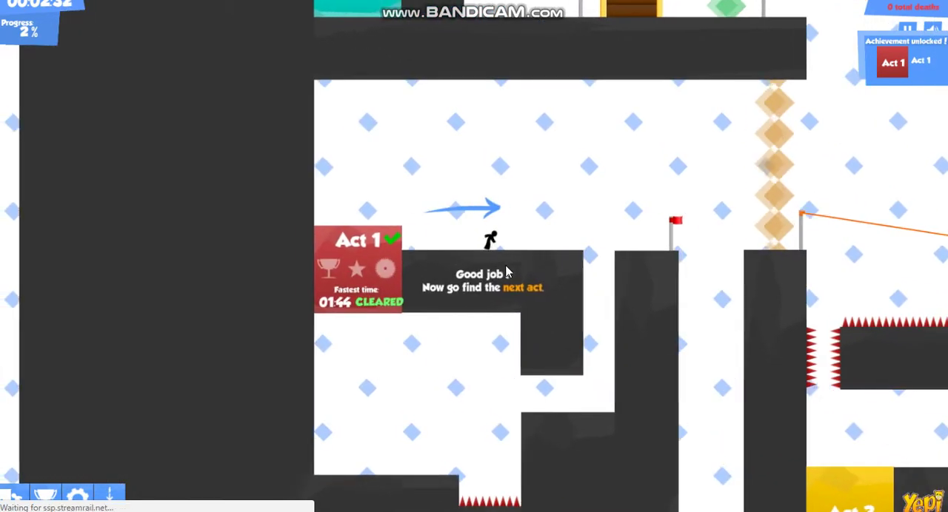
pyautogui.press('Right')
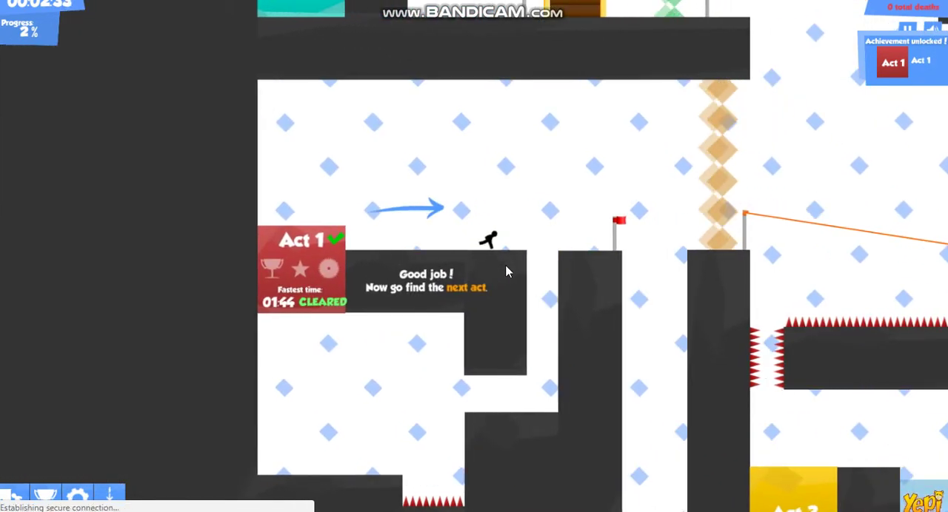
pyautogui.press('Right')
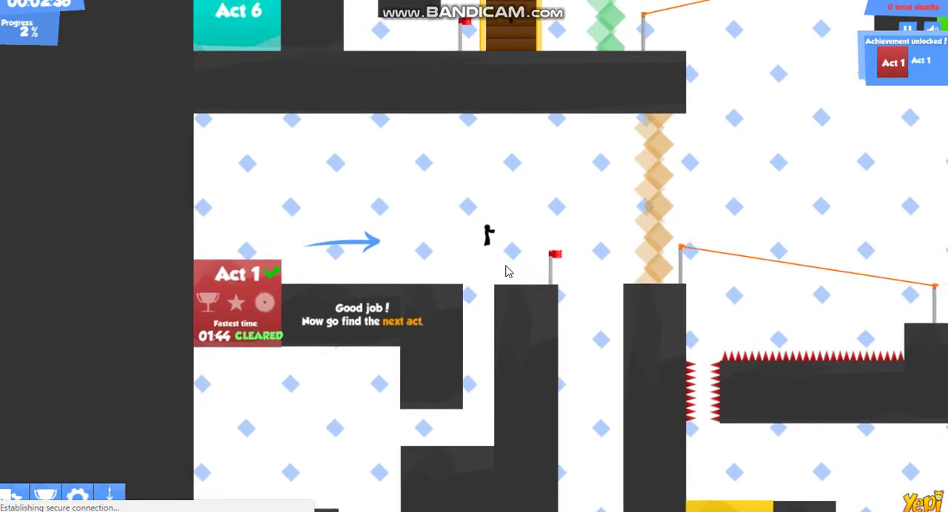
pyautogui.press('Right')
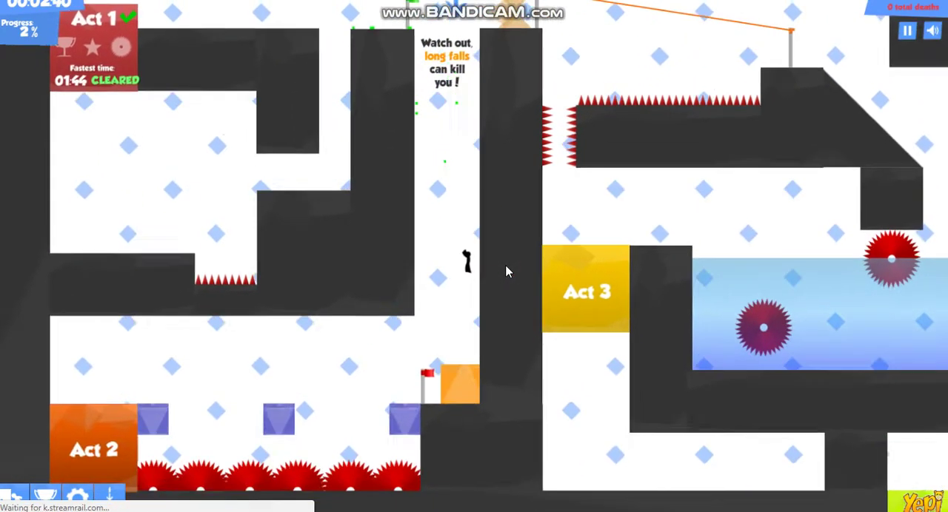
pyautogui.press('Up')
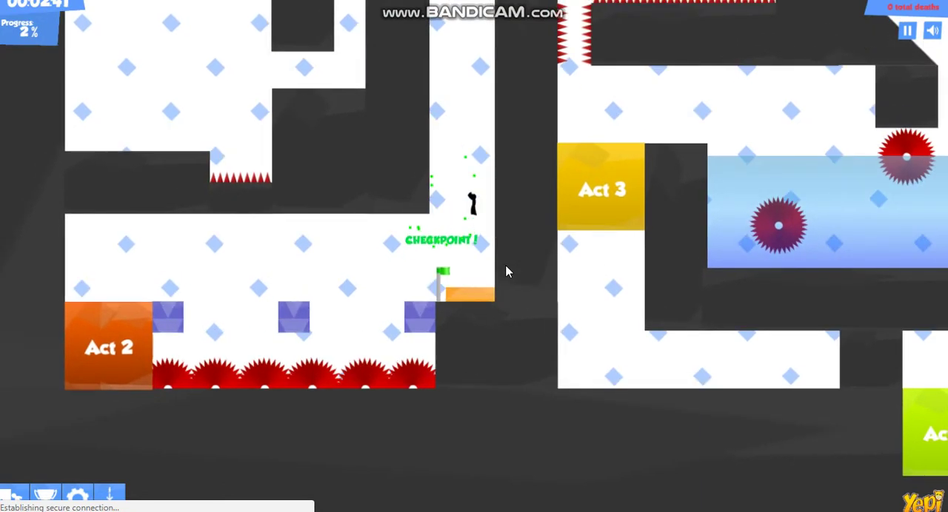
pyautogui.press('Up')
pyautogui.press('Up')
pyautogui.press('Up')
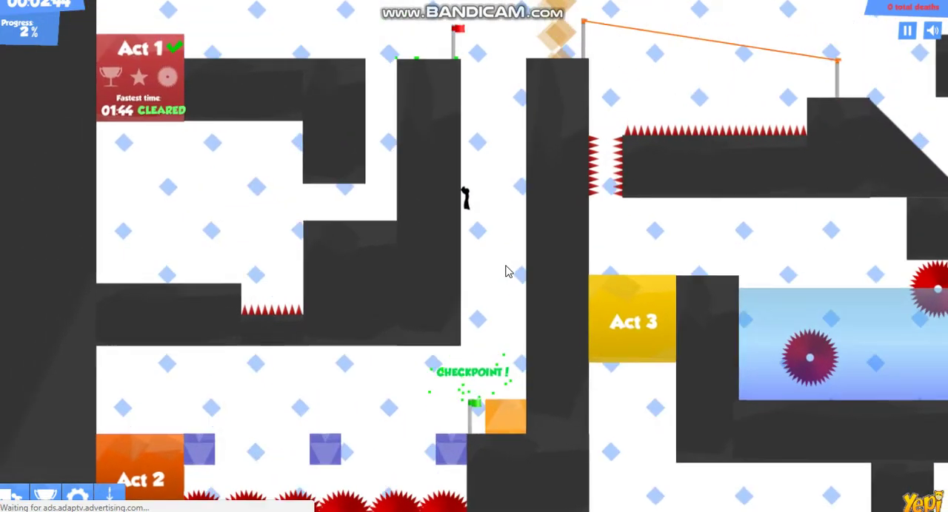
pyautogui.press('Up')
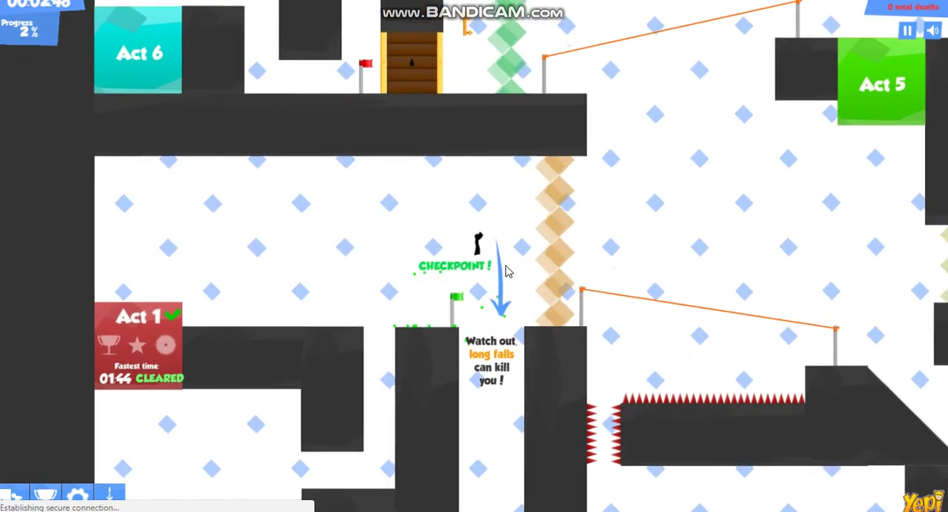
# Step: Descend the shafts past the warning sign and orange block to the lower checkpoint
pyautogui.press('Right')
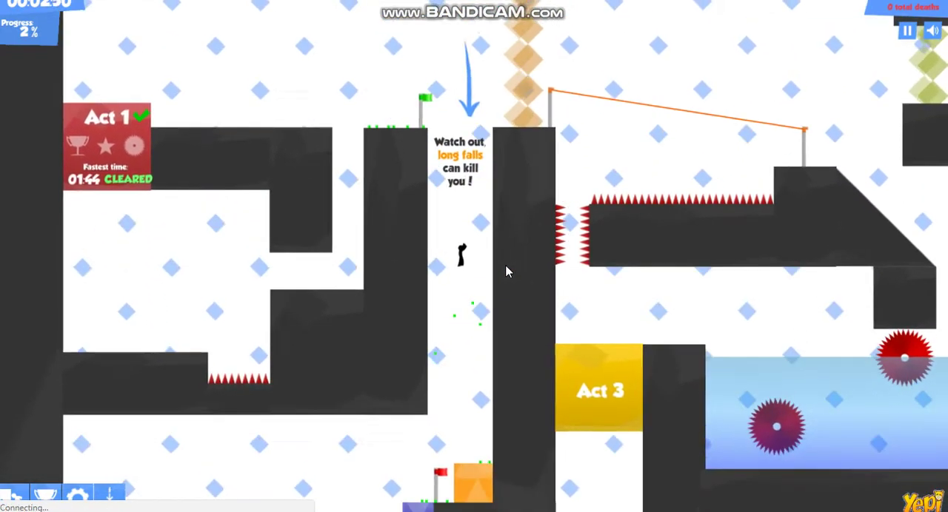
pyautogui.press('Right')
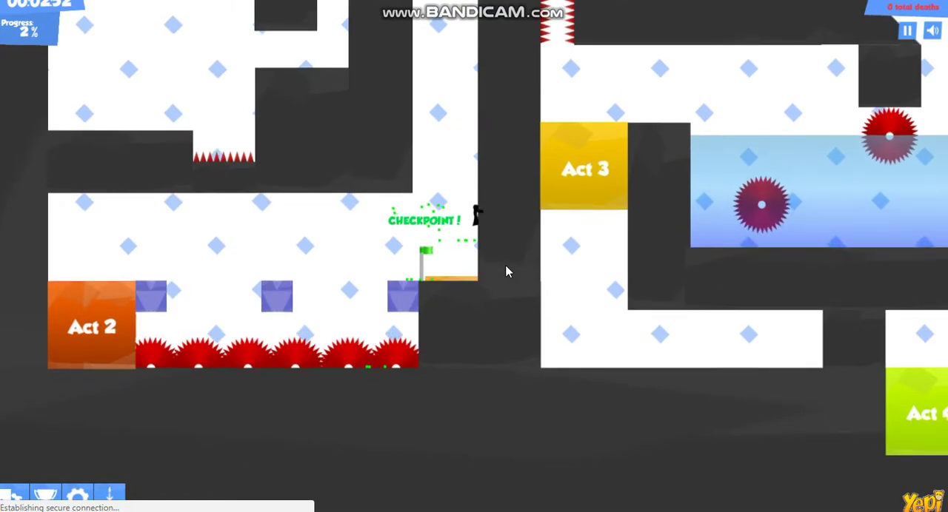
pyautogui.press('Up')
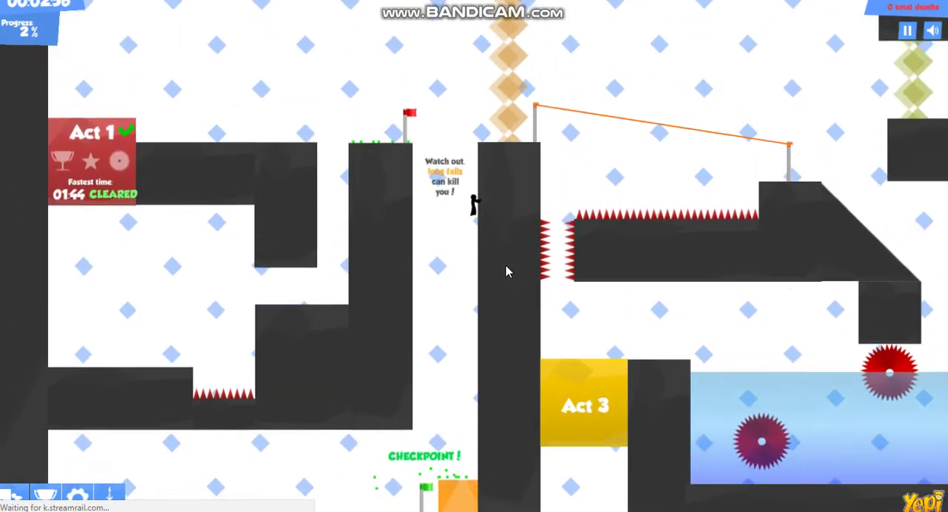
pyautogui.press('Up')
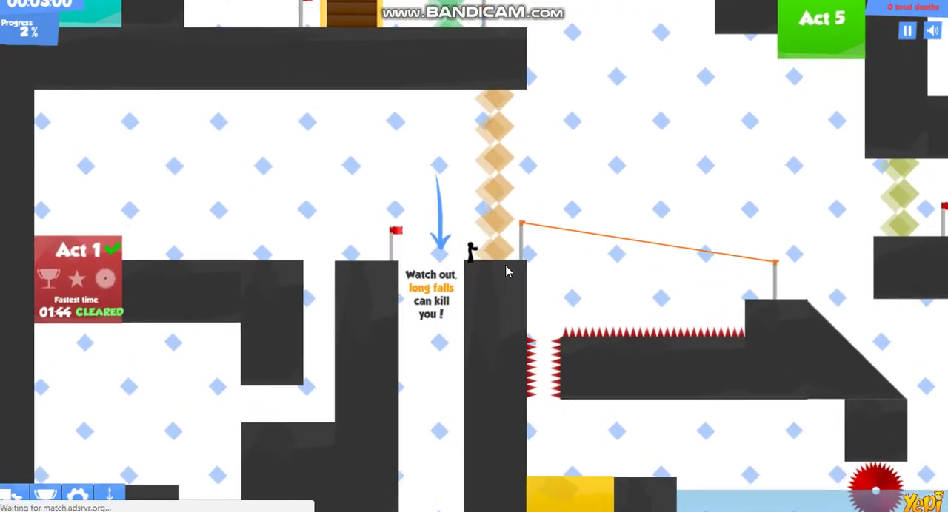
pyautogui.press('Left')
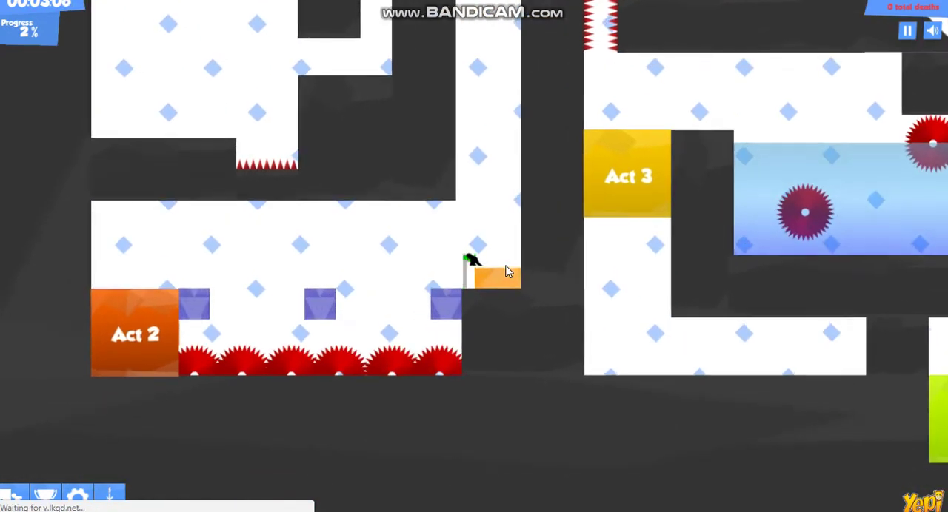
pyautogui.press('Up')
pyautogui.press('Up')
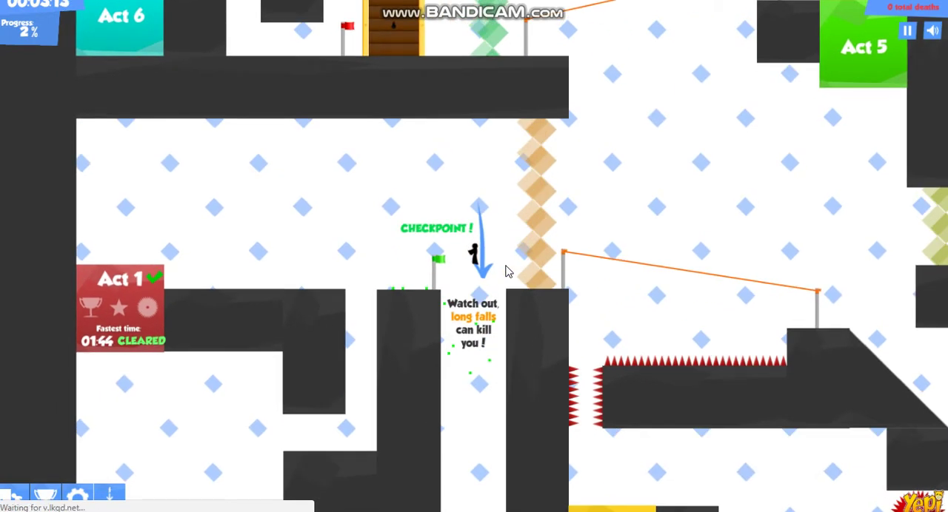
pyautogui.press('Down')
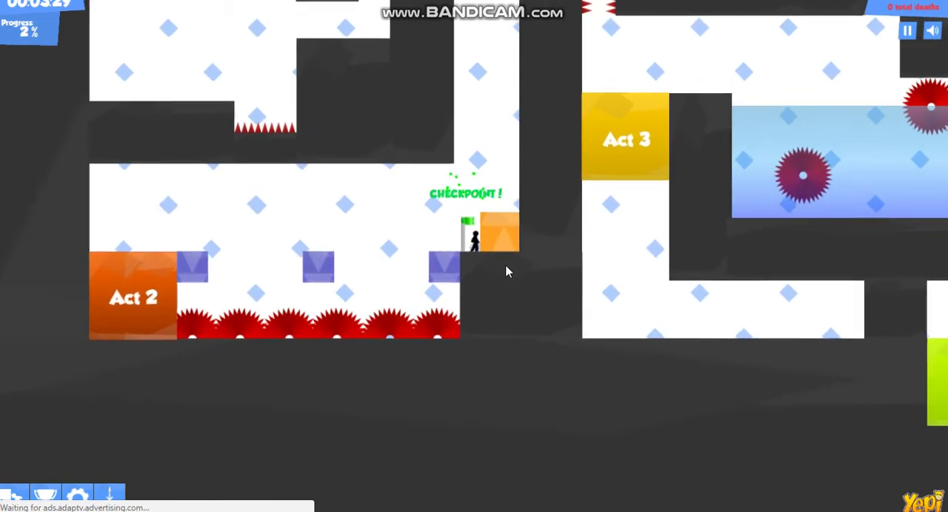
# Step: Cross the sawblade pit via the purple block, after one death, onto the Act 2 block
pyautogui.press('Left')
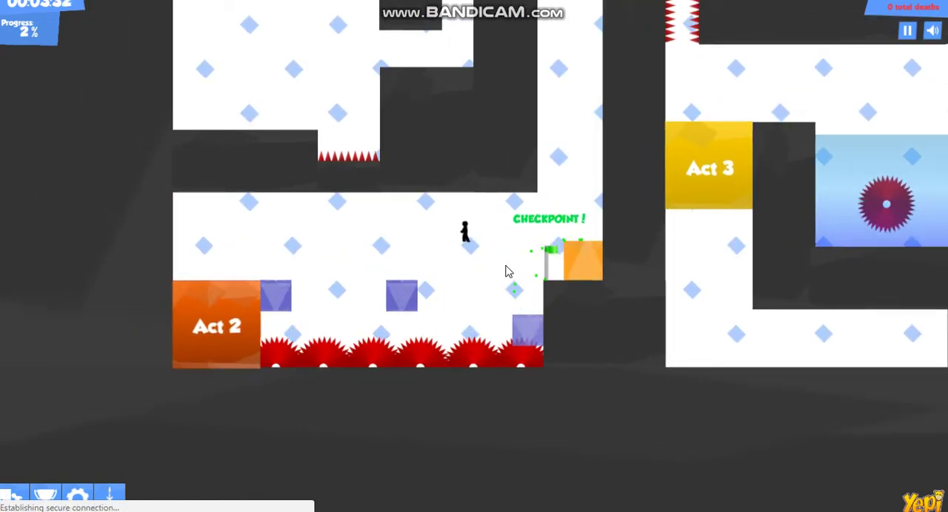
pyautogui.press('Left')
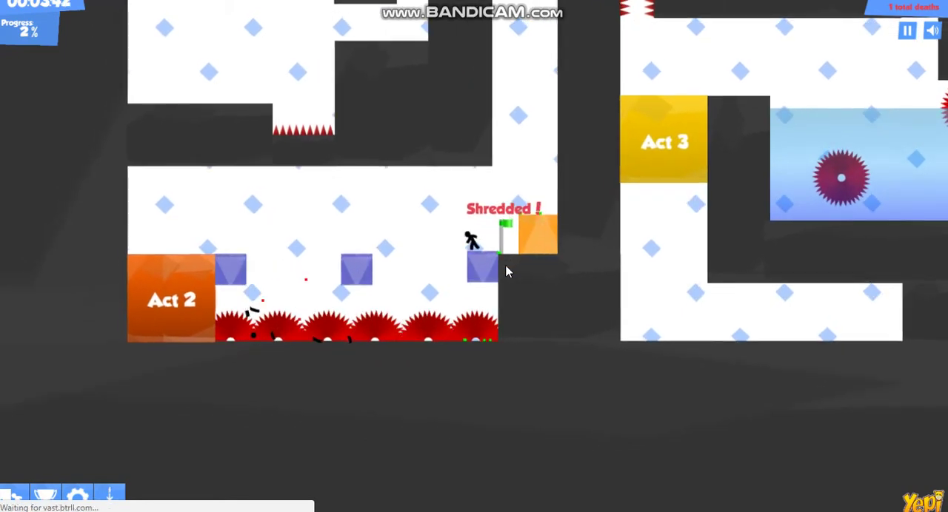
pyautogui.press('Up')
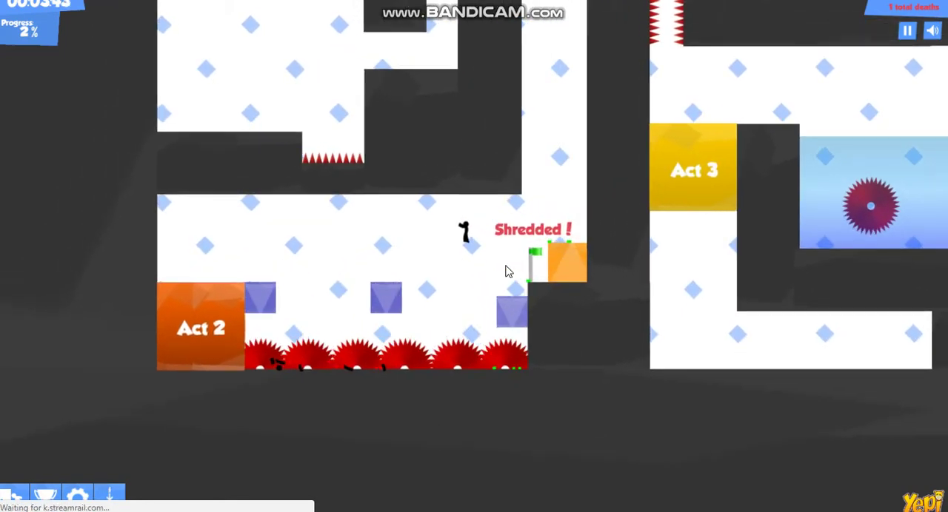
pyautogui.press('Left')
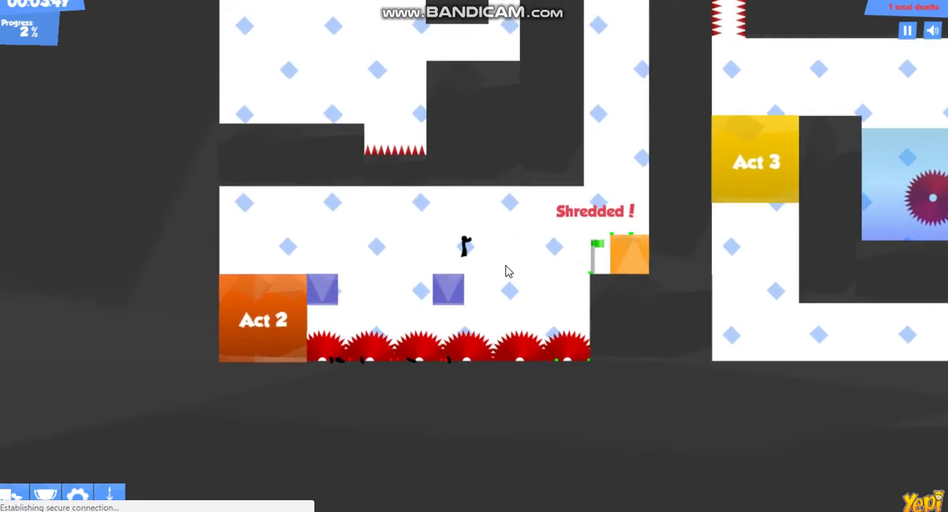
pyautogui.press('Left')
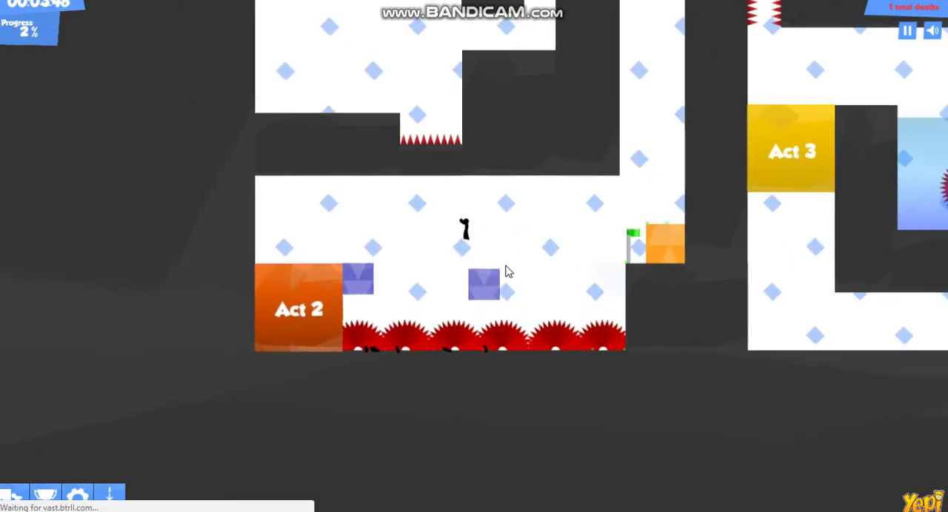
pyautogui.press('Left')
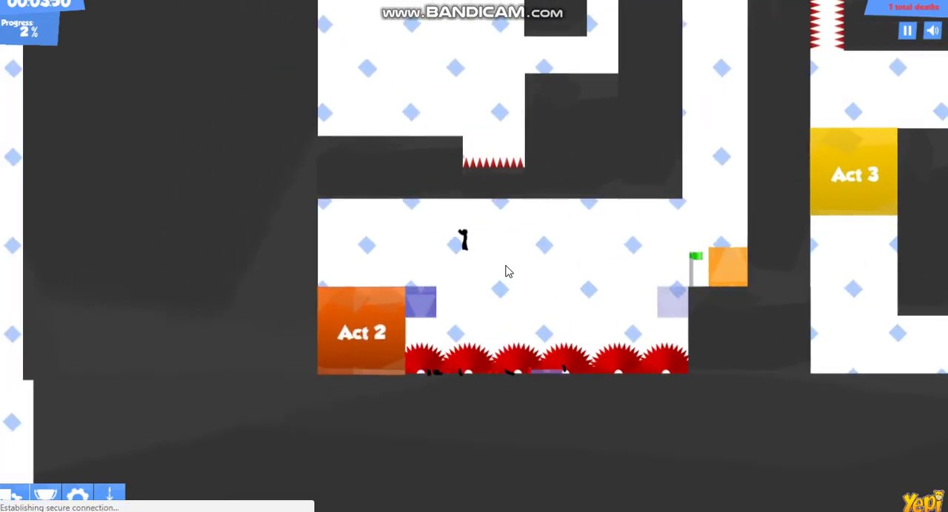
pyautogui.press('Left')
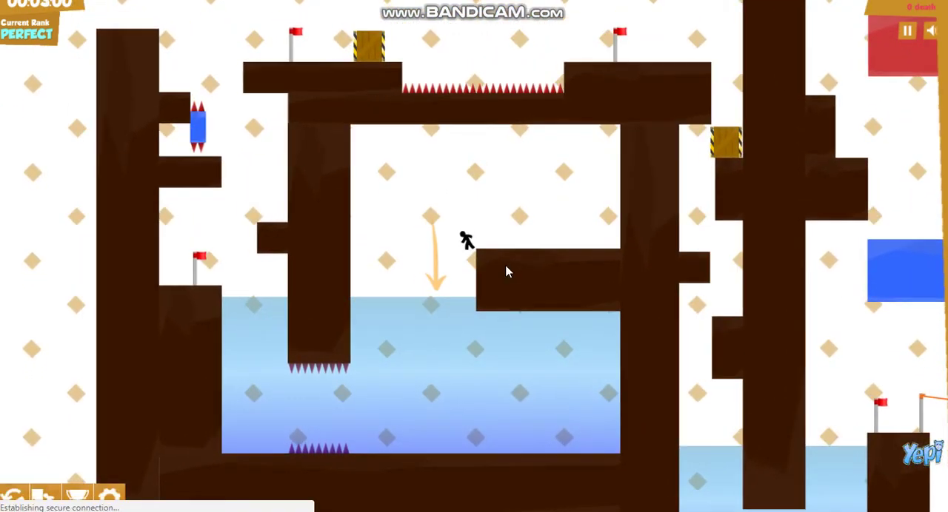
# Step: Drop into Act 2's first pool, swim left toward the ledge, then exit fullscreen
pyautogui.press('Left')
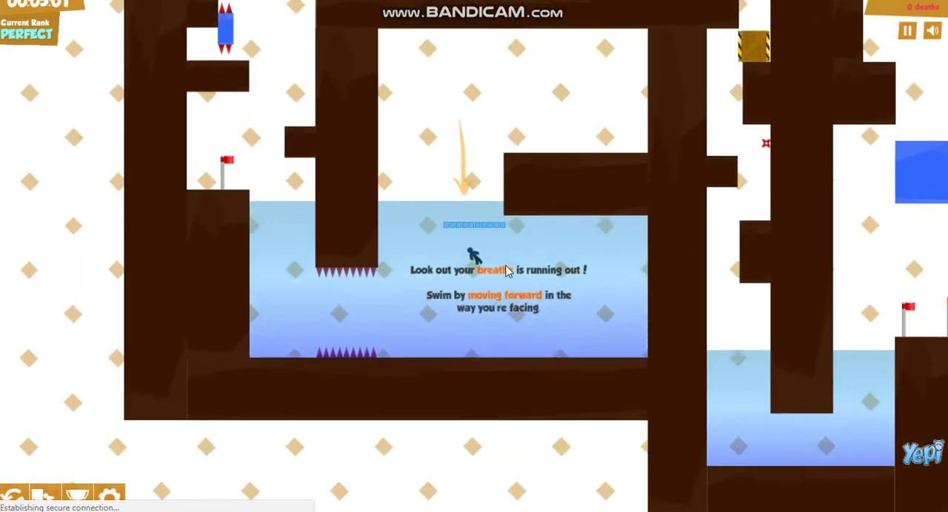
pyautogui.press('Left')
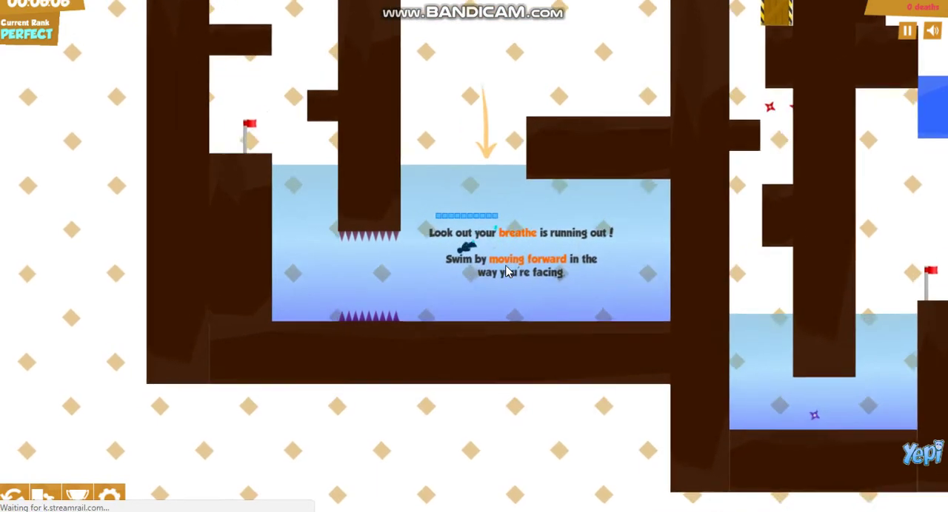
pyautogui.press('Left')
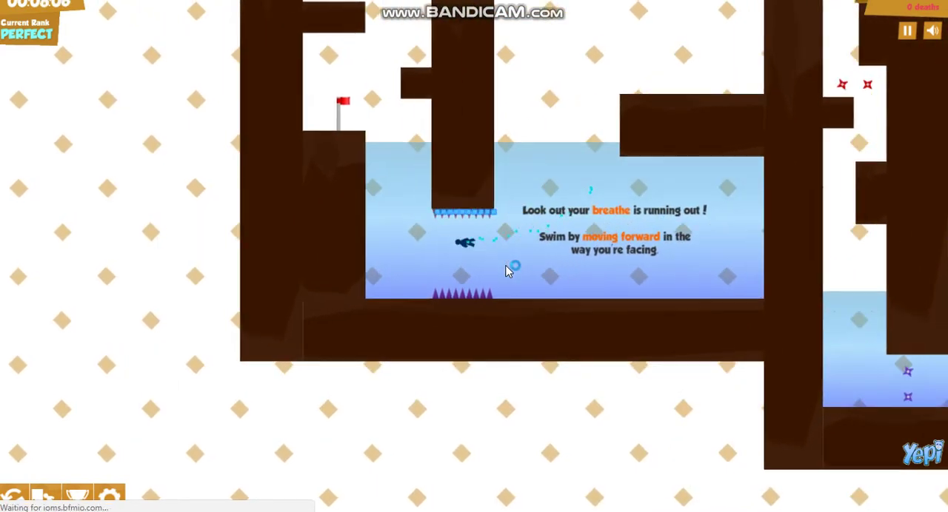
pyautogui.press('Left')
pyautogui.press('Up')
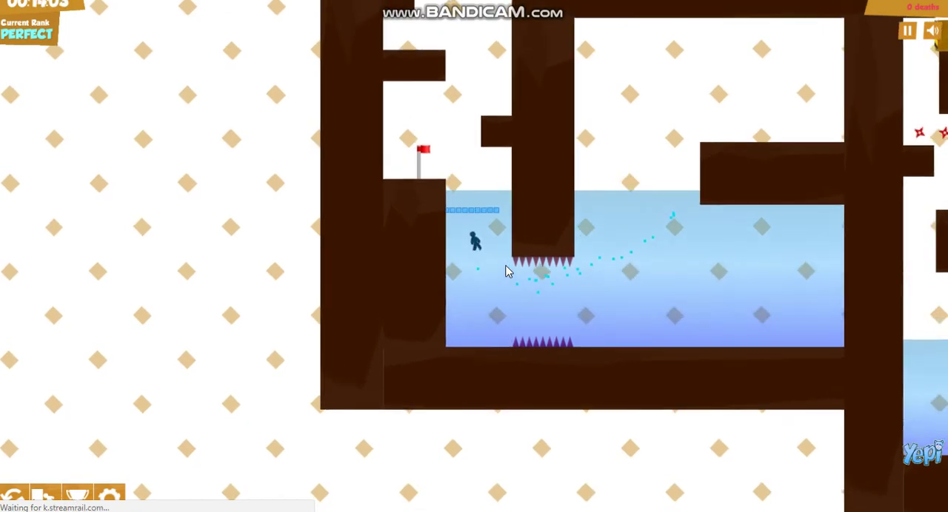
pyautogui.press('Escape')
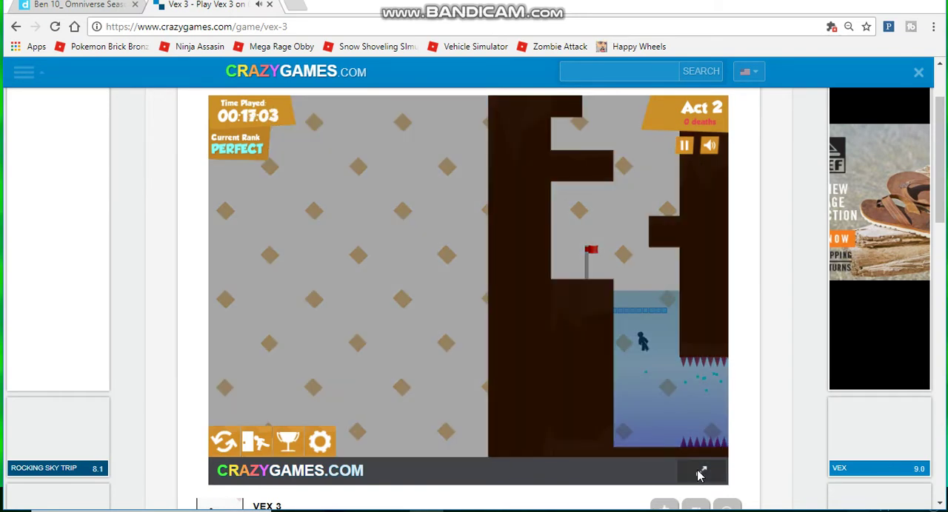
# Step: Restore fullscreen and dismiss the Game Paused box to resume Act 2
pyautogui.click(700, 474)
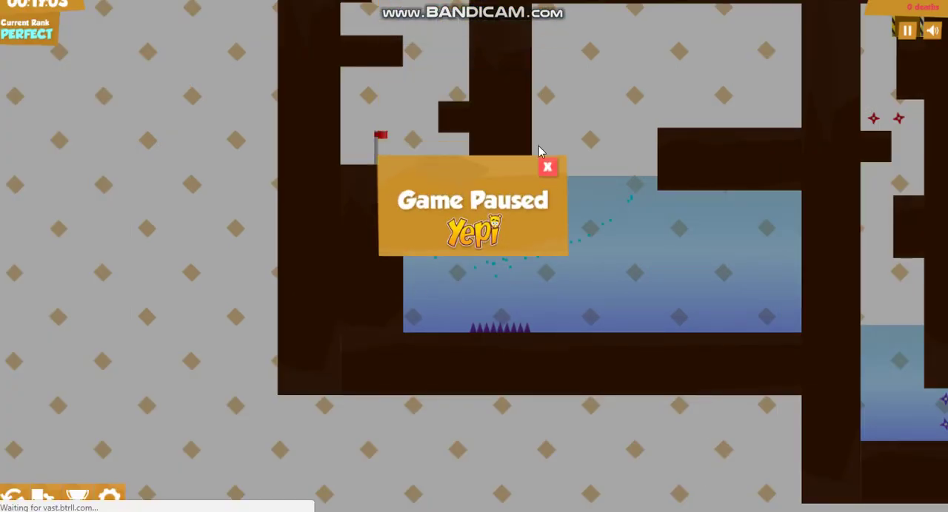
pyautogui.click(546, 206)
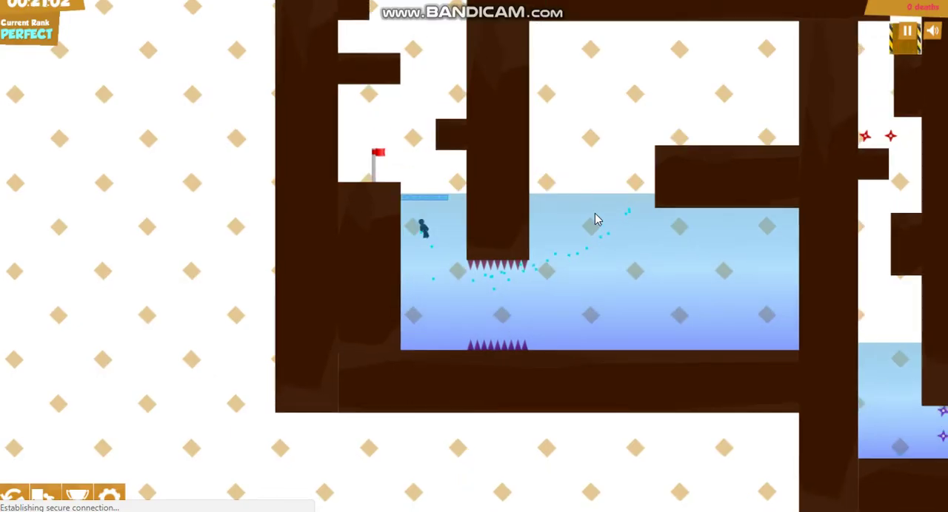
# Step: Swim out to the checkpoint flag and climb onto the ledge beside it
pyautogui.press('Left')
pyautogui.press('Up')
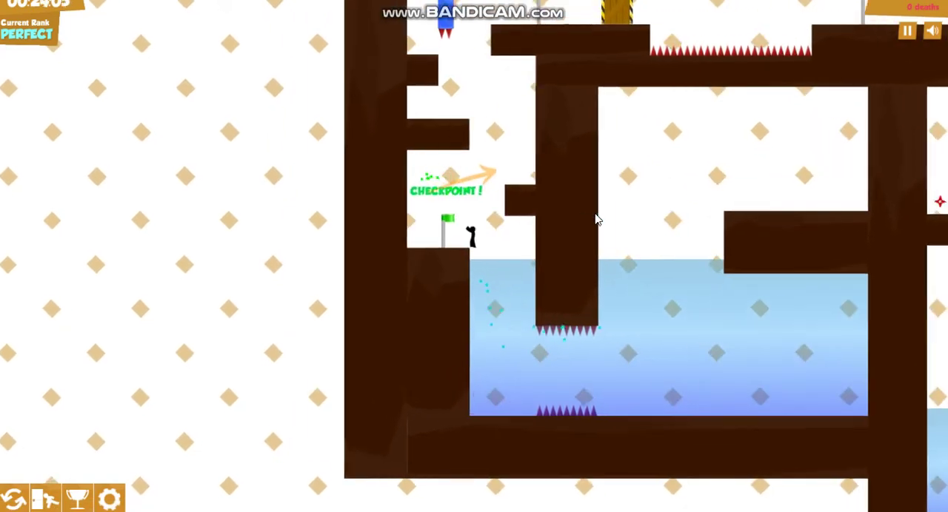
pyautogui.press('Right')
pyautogui.press('Up')
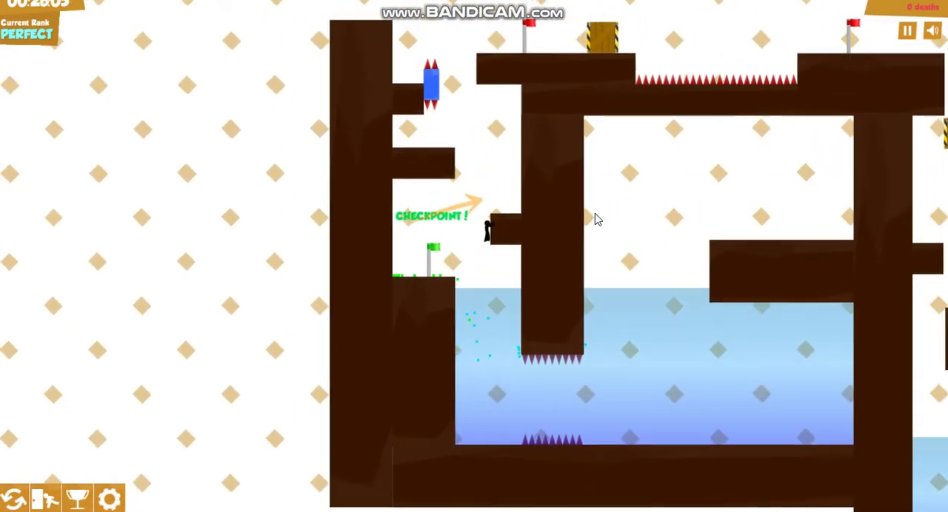
pyautogui.press('Up')
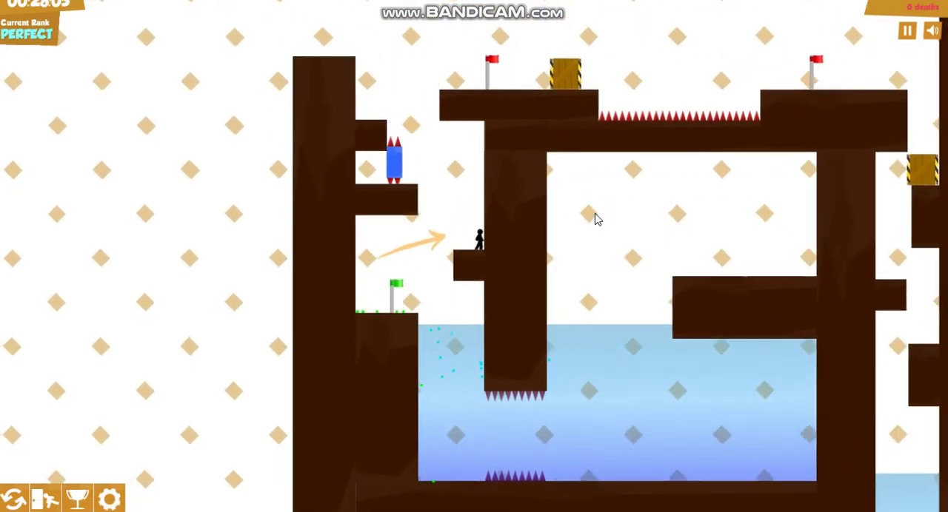
# Step: Wall-jump up through the small ledges to the upper platform
pyautogui.press('Left')
pyautogui.press('Up')
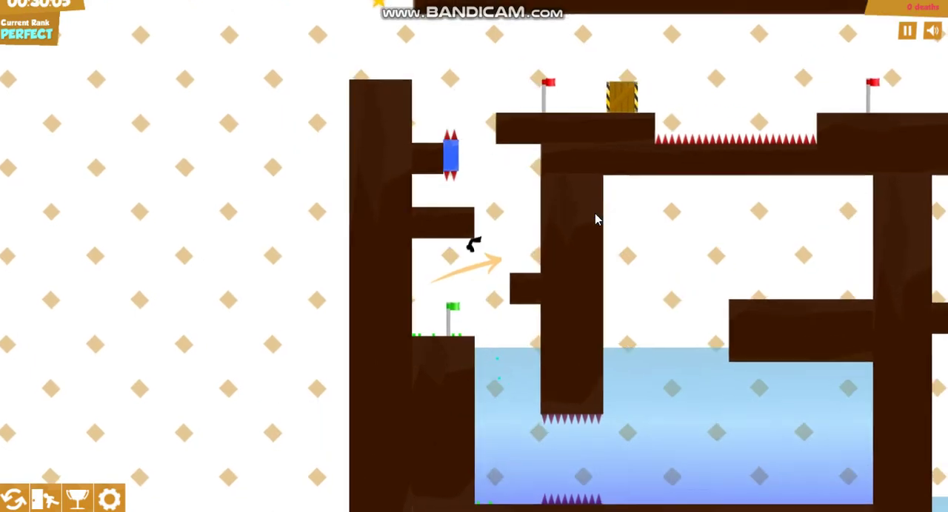
pyautogui.press('Right')
pyautogui.press('Up')
pyautogui.press('Up')
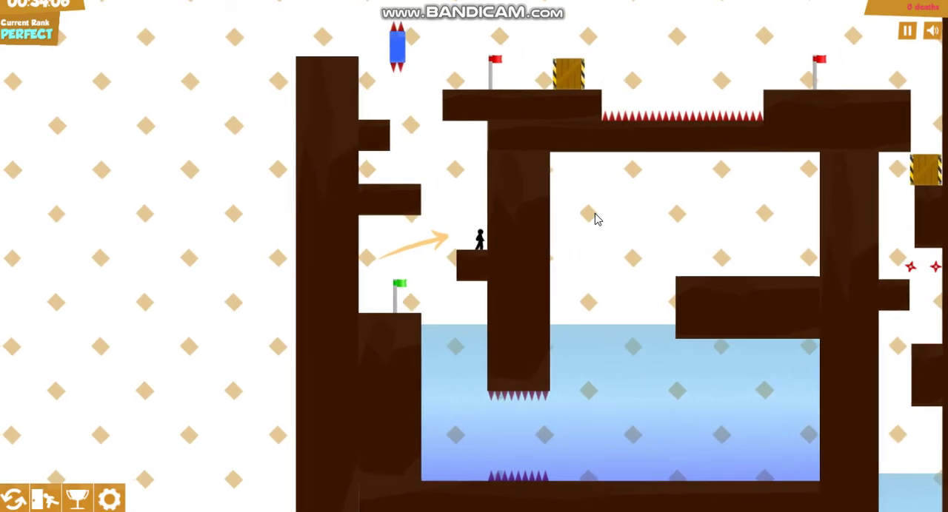
pyautogui.press('Left')
pyautogui.press('Up')
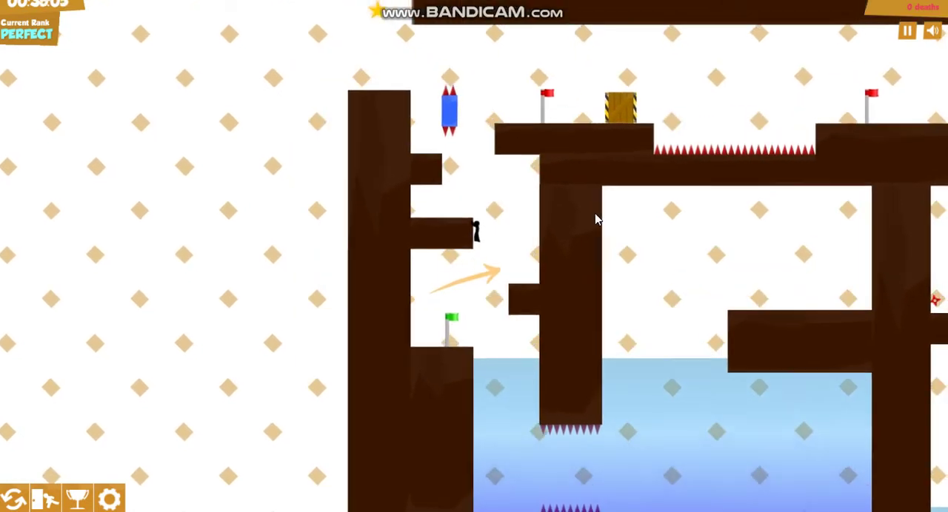
pyautogui.press('Up')
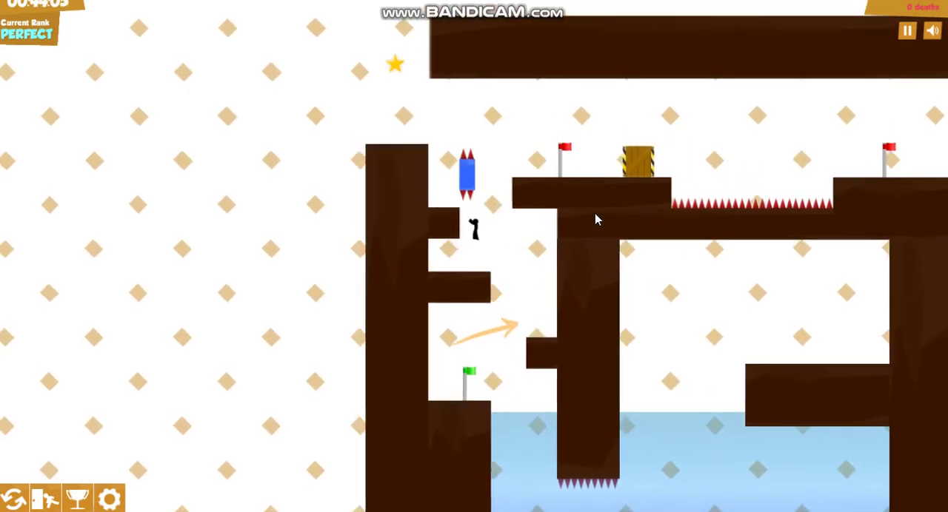
pyautogui.press('Up')
pyautogui.press('Right')
pyautogui.press('Right')
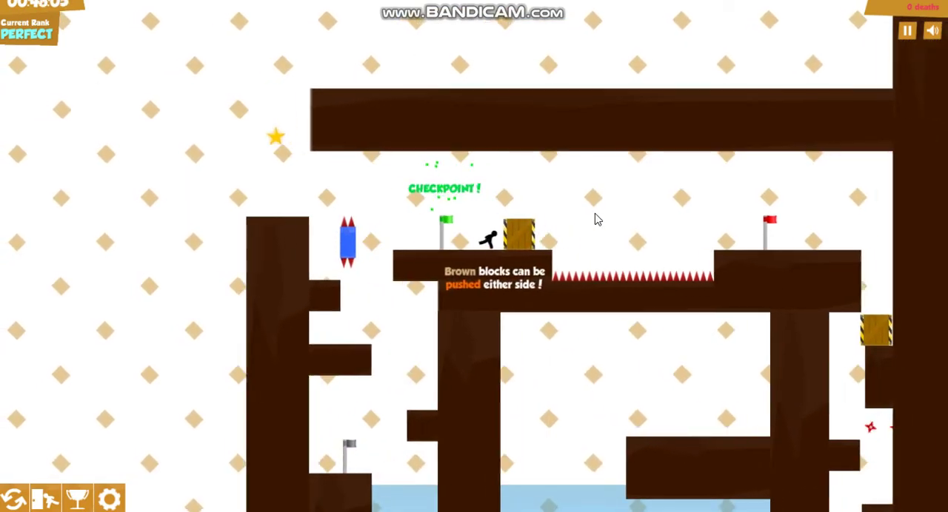
# Step: Push the brown block into the spike pit and jump across to the red flag
pyautogui.press('Right')
pyautogui.press('Left')
pyautogui.press('Right')
pyautogui.press('Up')
pyautogui.press('Right')
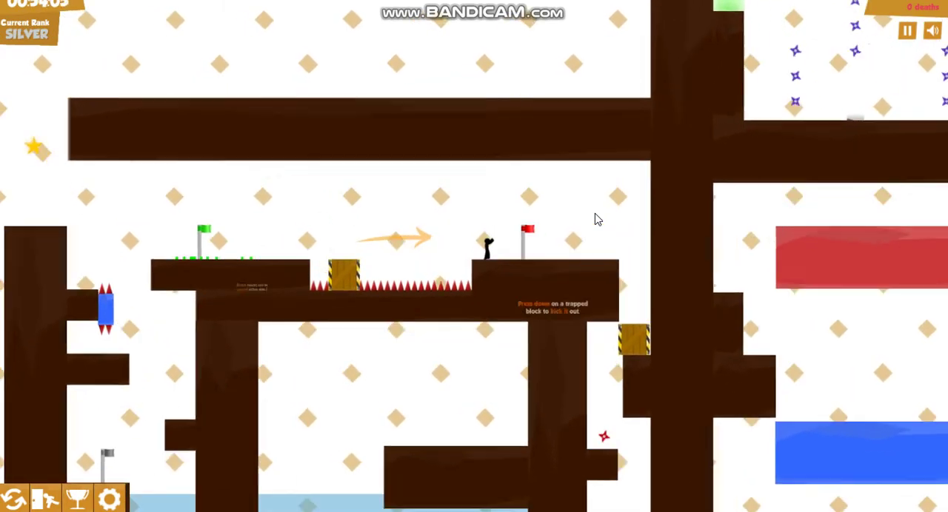
# Step: Kick the trapped block loose from the brown wall and climb toward the shurikens
pyautogui.press('Right')
pyautogui.press('Up')
pyautogui.press('Down')
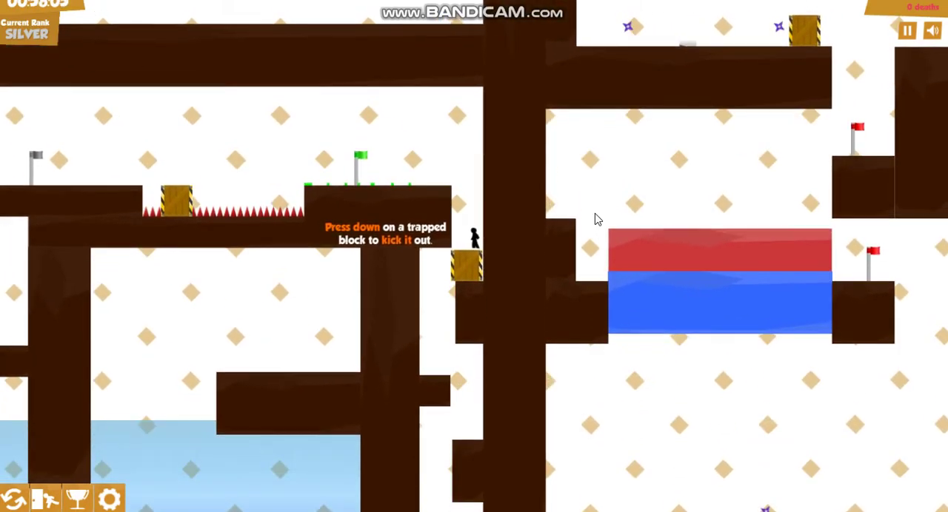
pyautogui.press('Down')
pyautogui.press('Down')
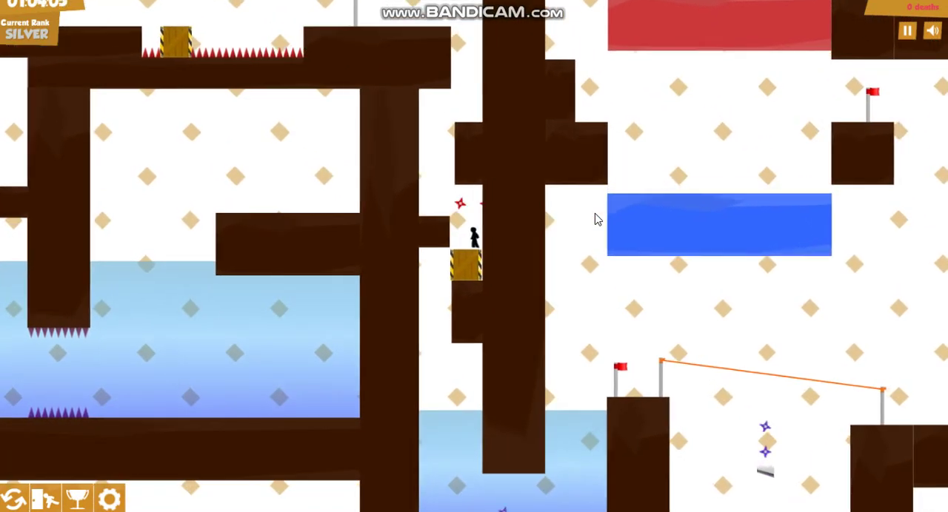
pyautogui.press('Up')
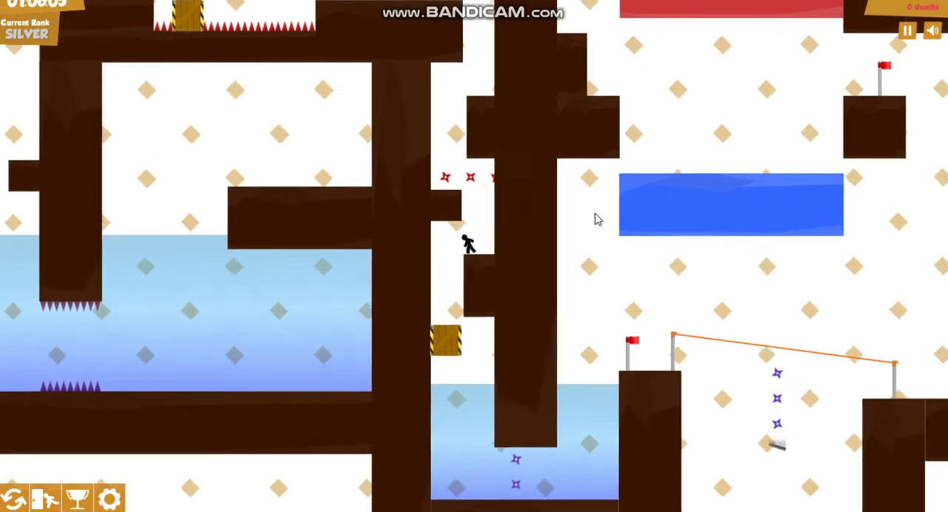
pyautogui.press('Up')
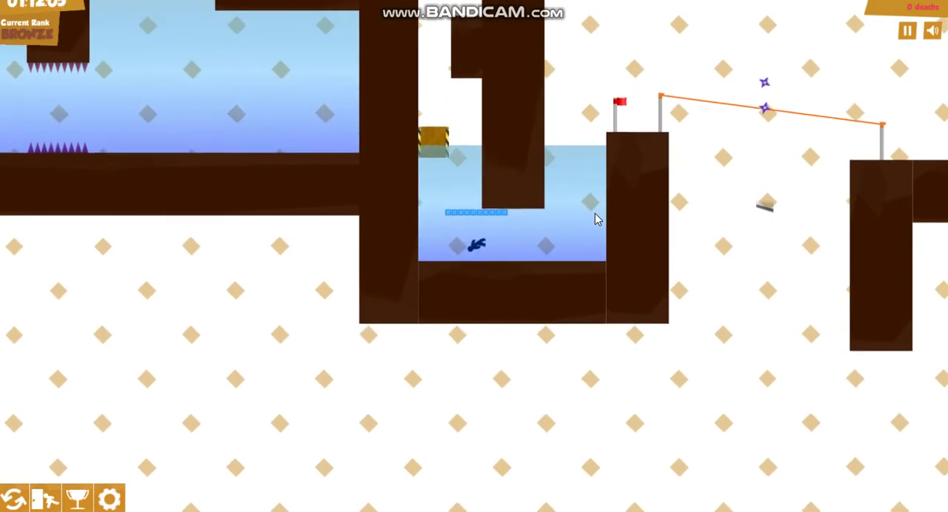
# Step: Swim up-right through the pool to the checkpoint and jump toward the wire
pyautogui.press('Right')
pyautogui.press('Up')
pyautogui.press('Right')
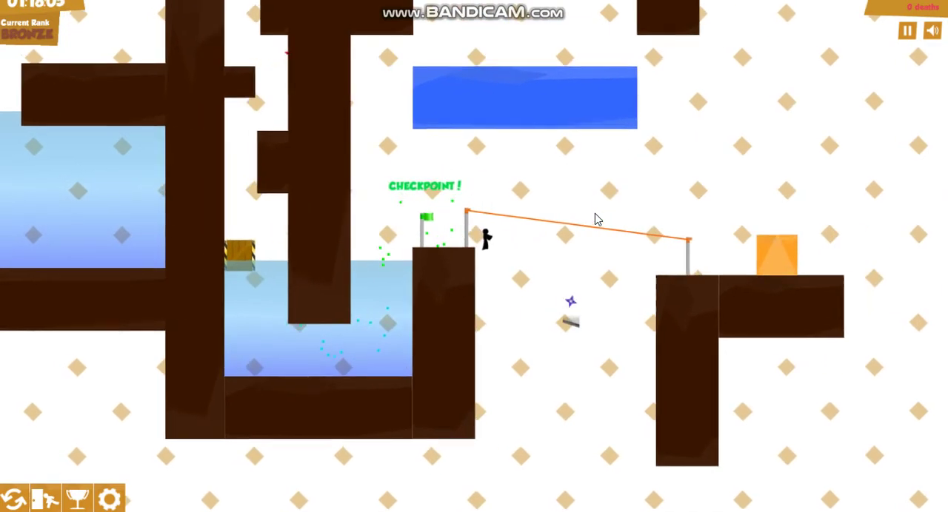
pyautogui.press('Right')
pyautogui.press('Up')
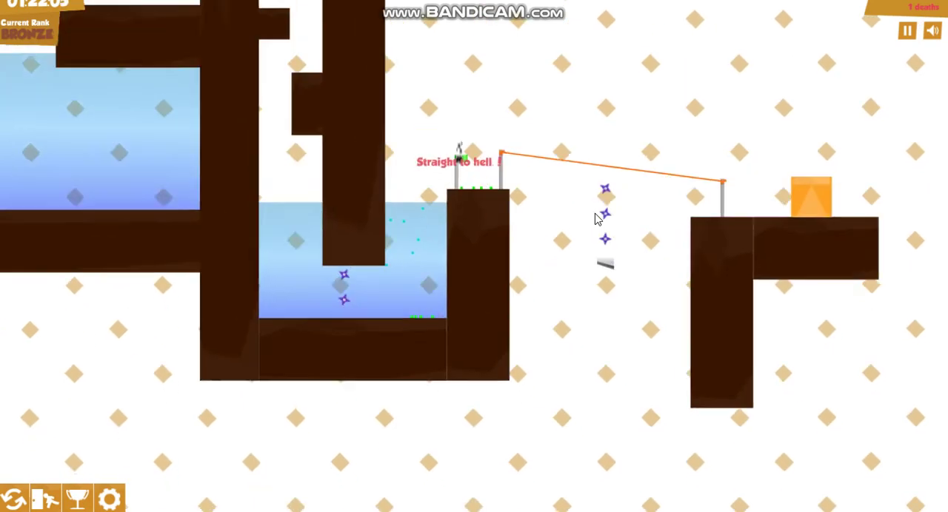
# Step: Cross the orange wire past the shurikens, after respawning, onto the orange block
pyautogui.press('Right')
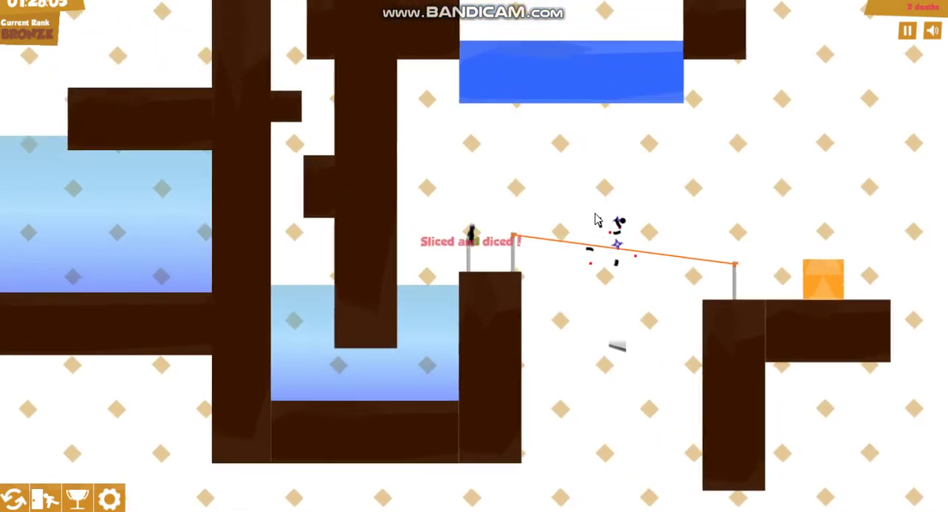
pyautogui.press('Right')
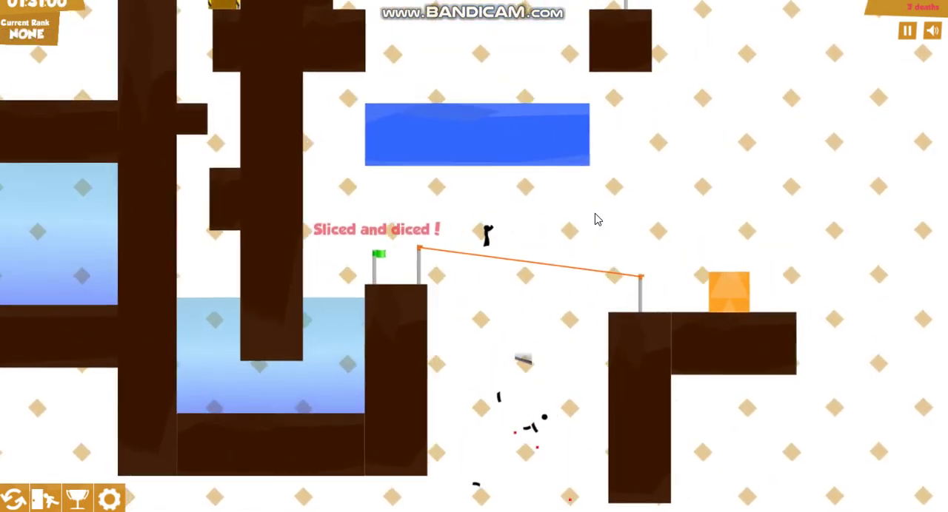
pyautogui.press('Right')
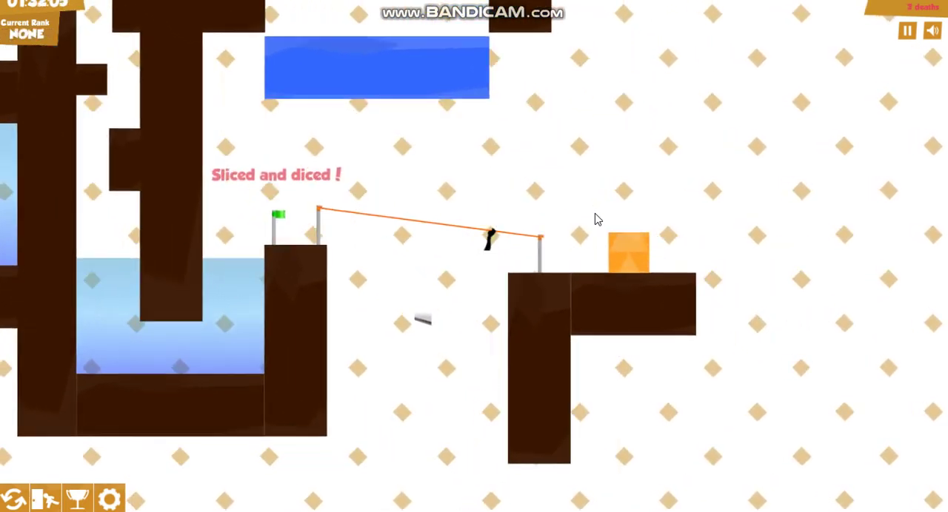
pyautogui.press('Right')
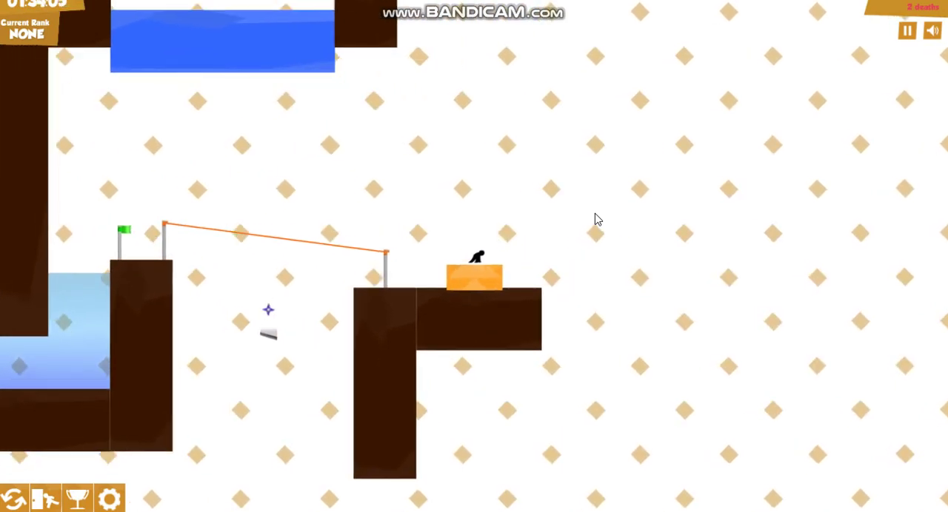
# Step: Jump at the orange block, then ride the blue block left to the wall as the red block descends
pyautogui.press('Up')
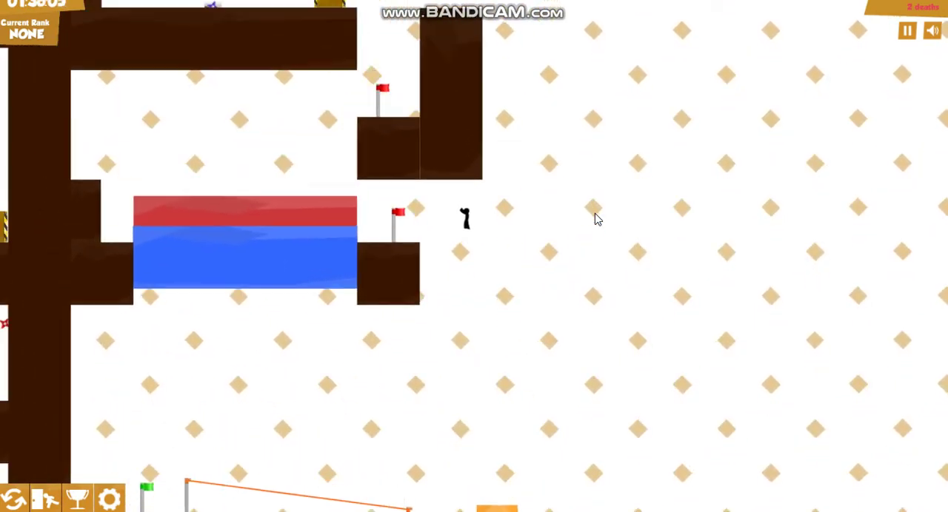
pyautogui.press('Left')
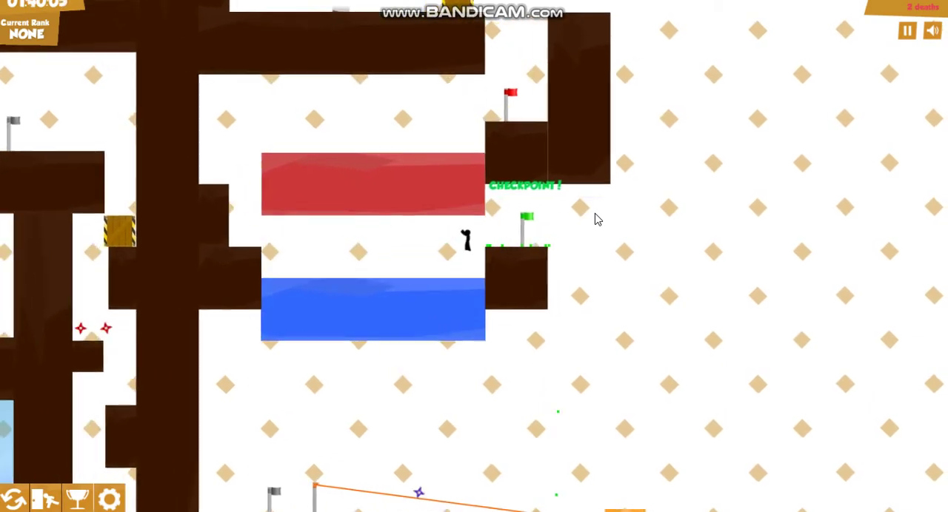
pyautogui.press('Left')
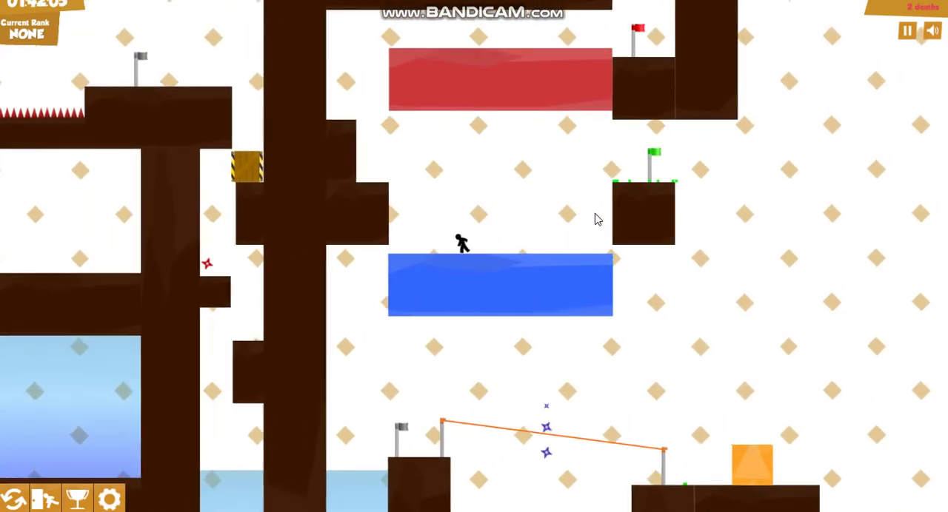
pyautogui.press('Left')
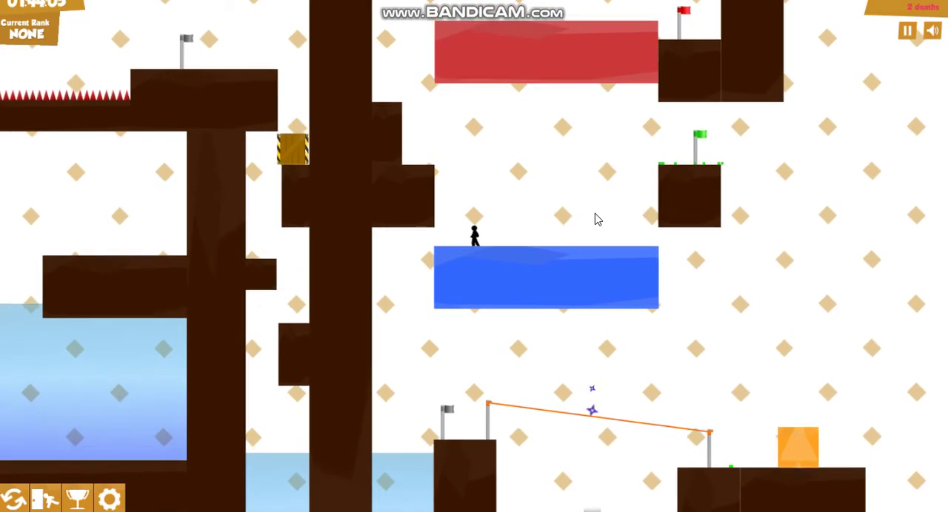
pyautogui.press('Left')
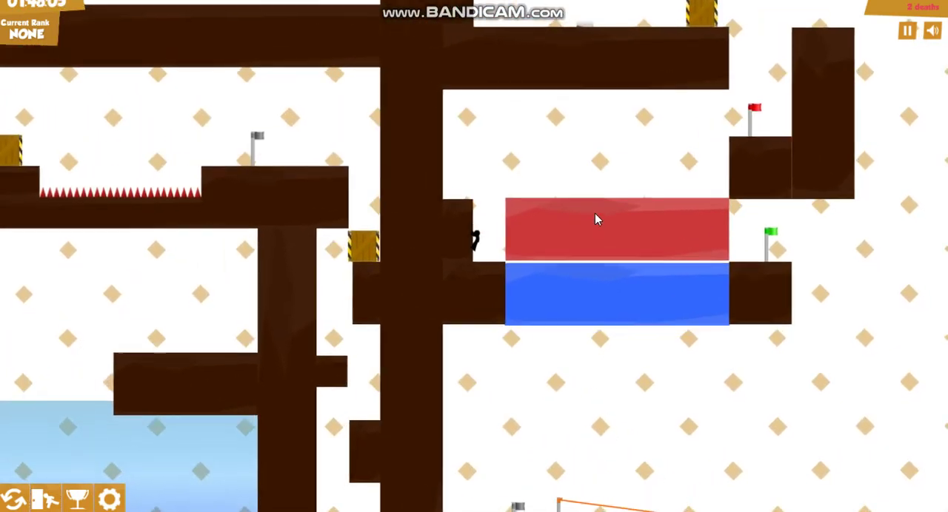
# Step: Run across the red block to the checkpoint flag, then climb up to the dark ledge
pyautogui.press('Right')
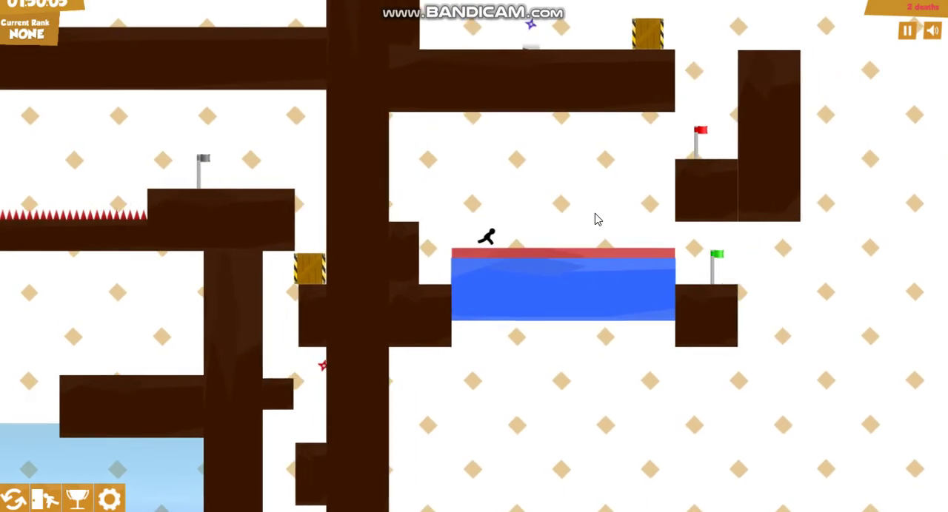
pyautogui.press('Up')
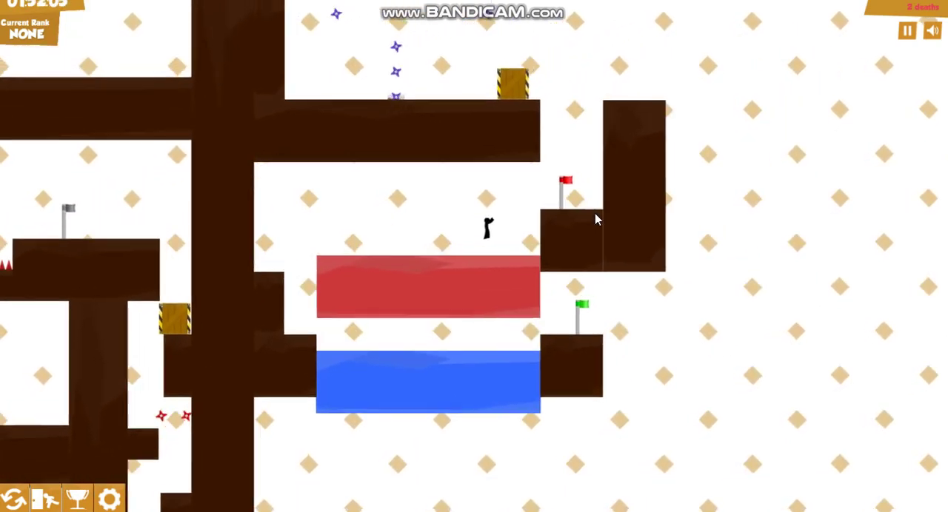
pyautogui.press('Right')
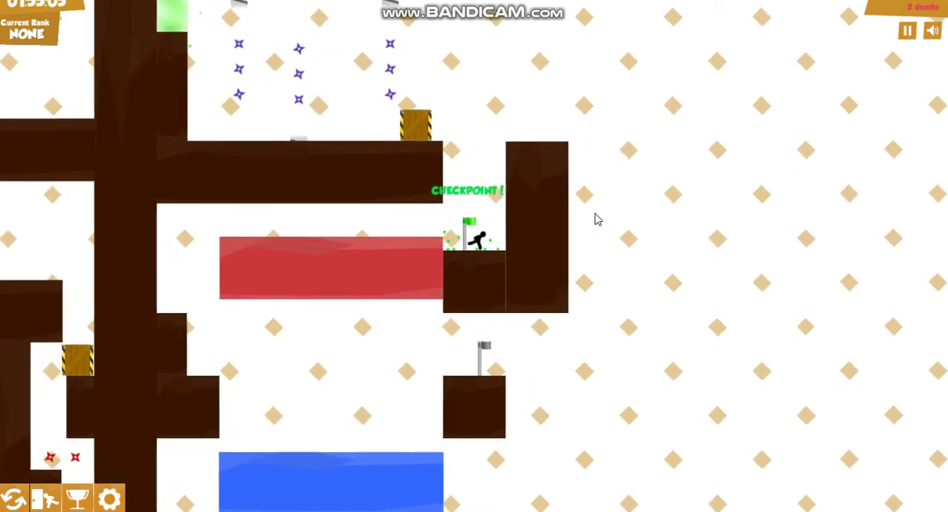
pyautogui.press('Up')
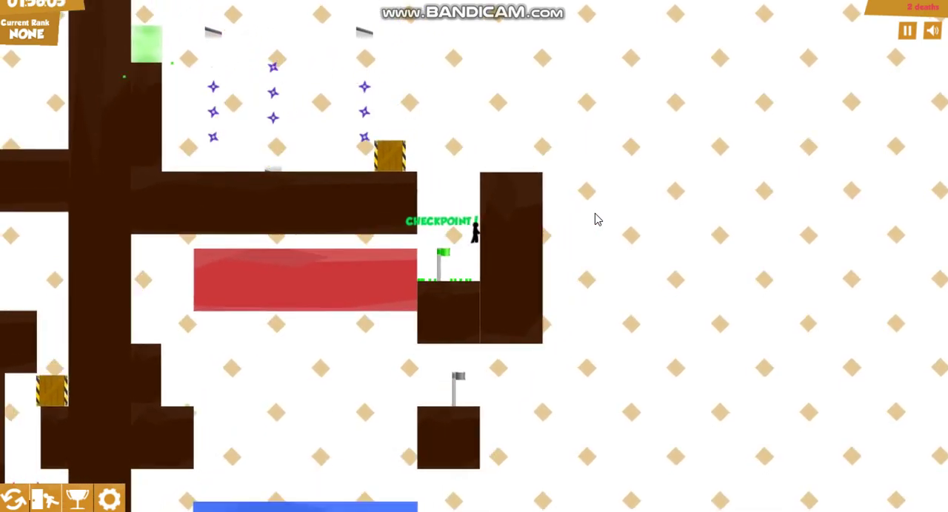
pyautogui.press('Left')
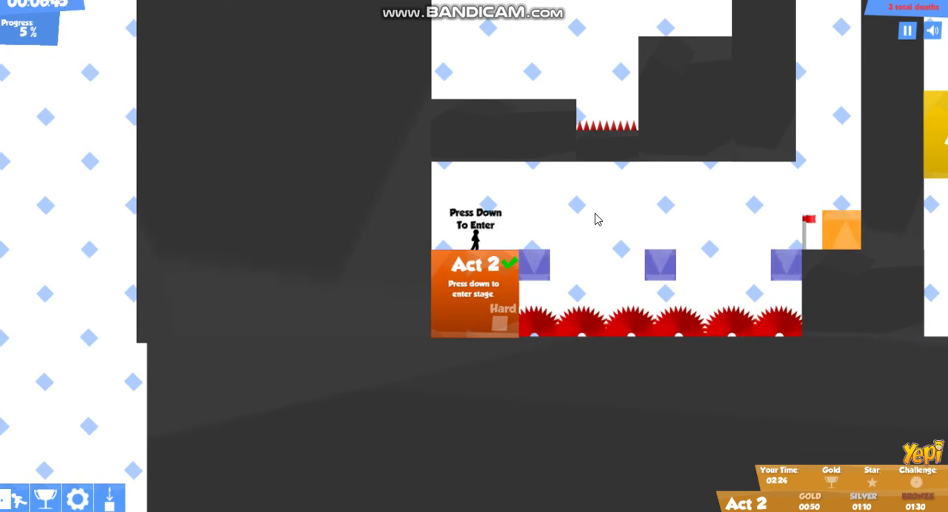
# Step: Walk and jump the stick figure off the cleared Act 2 block toward Act 3
pyautogui.press('Right')
pyautogui.press('Up')
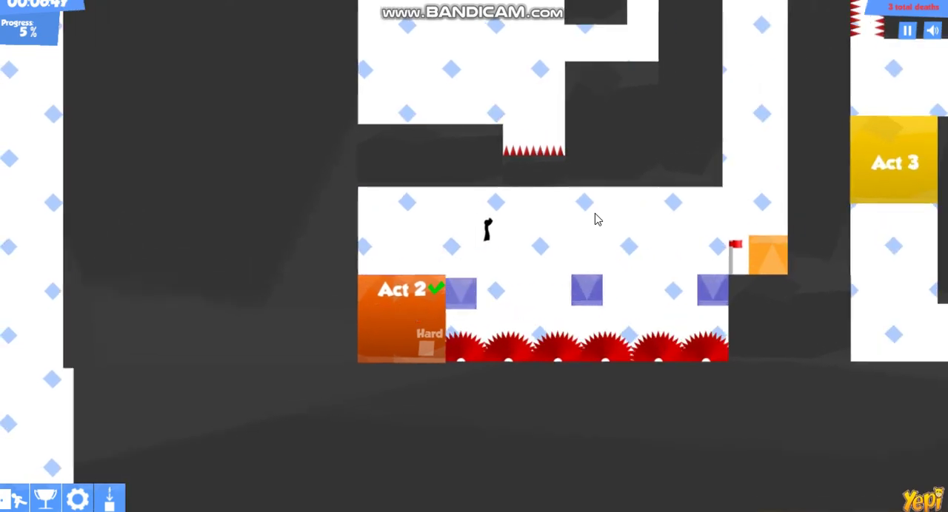